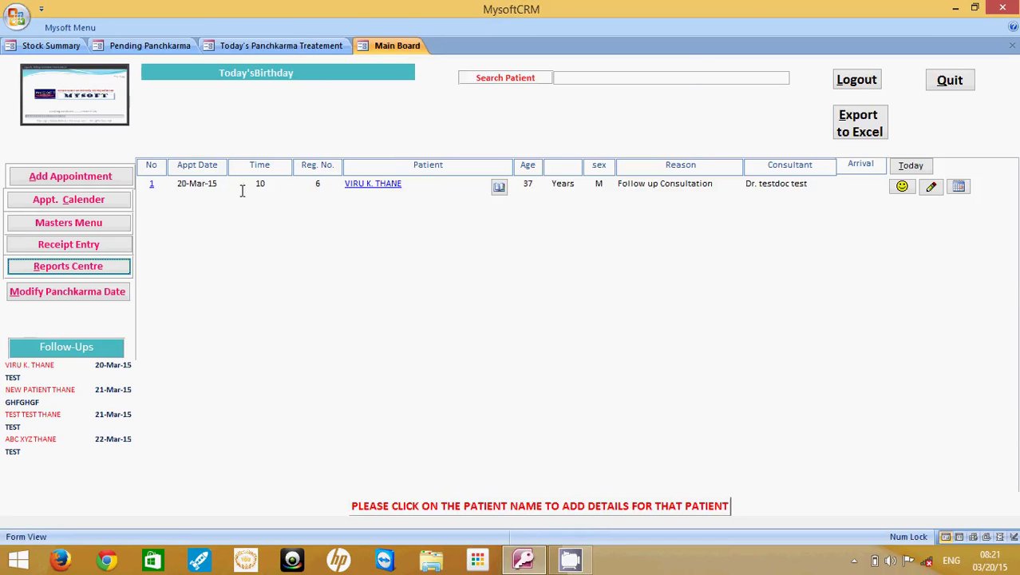
View the Appointment Register report from the Reports Centre and close it
{"action": "left_click", "coordinate": [73, 268]}
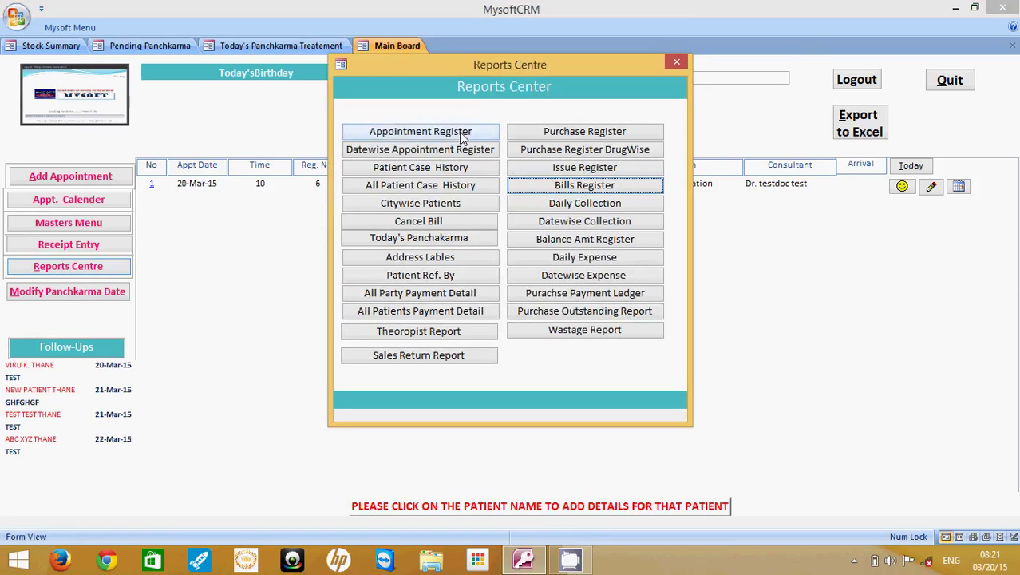
{"action": "left_click", "coordinate": [463, 134]}
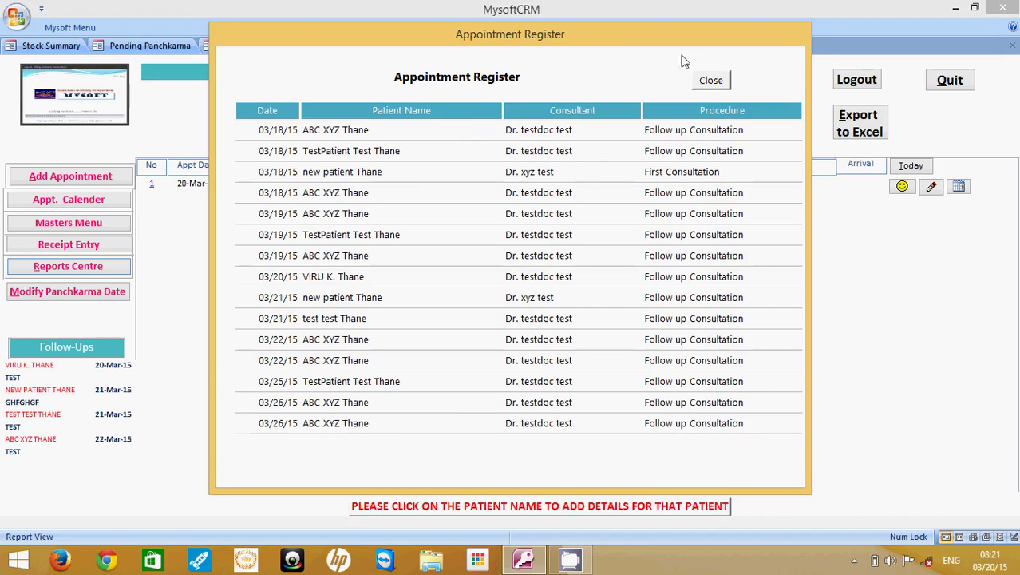
{"action": "left_click", "coordinate": [728, 83]}
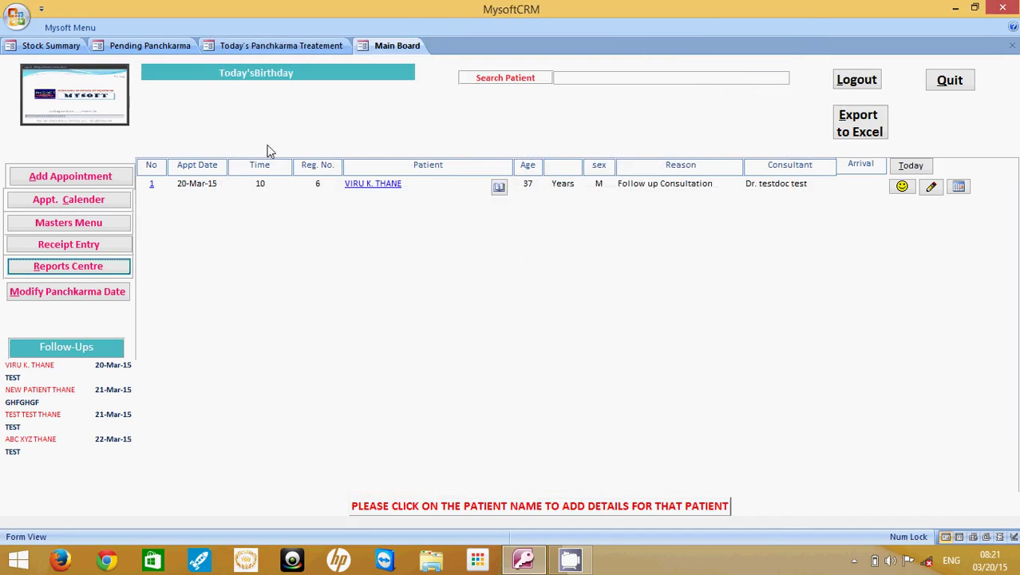
View the Datewise Appointment Register for 20 March 2015 and close the report
{"action": "left_click", "coordinate": [102, 268]}
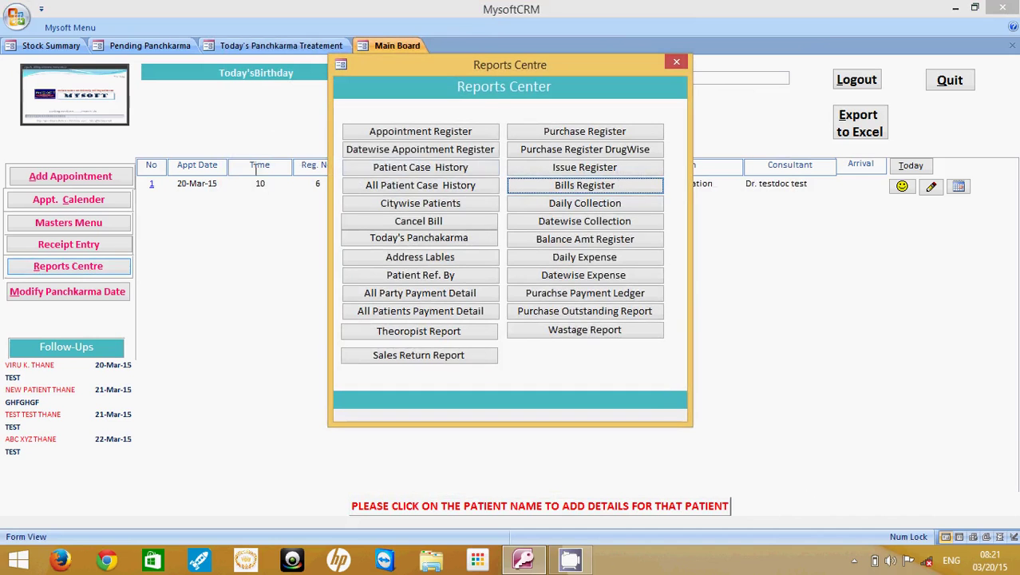
{"action": "left_click", "coordinate": [387, 154]}
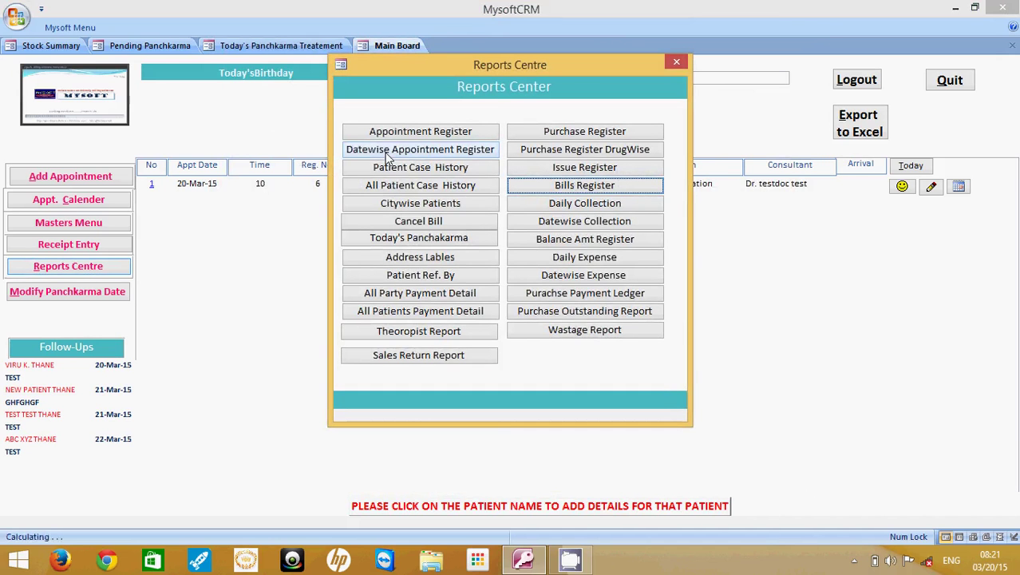
{"action": "left_click", "coordinate": [387, 153]}
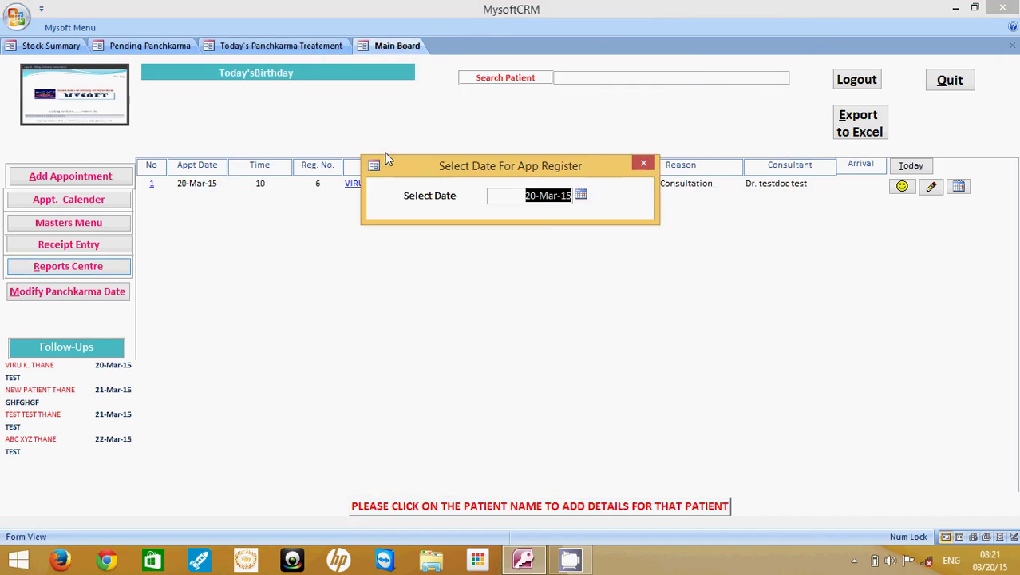
{"action": "left_click", "coordinate": [580, 195]}
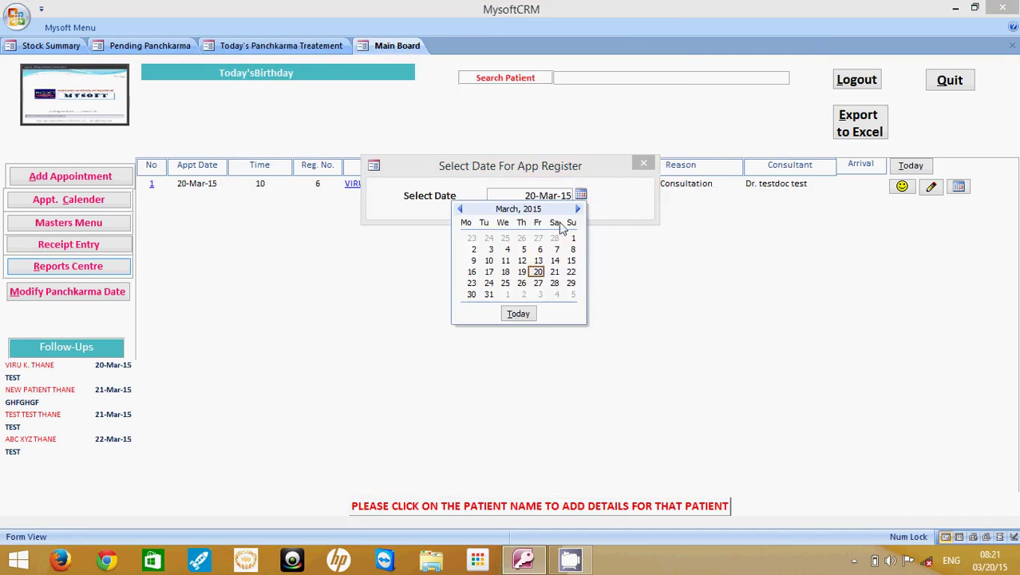
{"action": "left_click", "coordinate": [538, 272]}
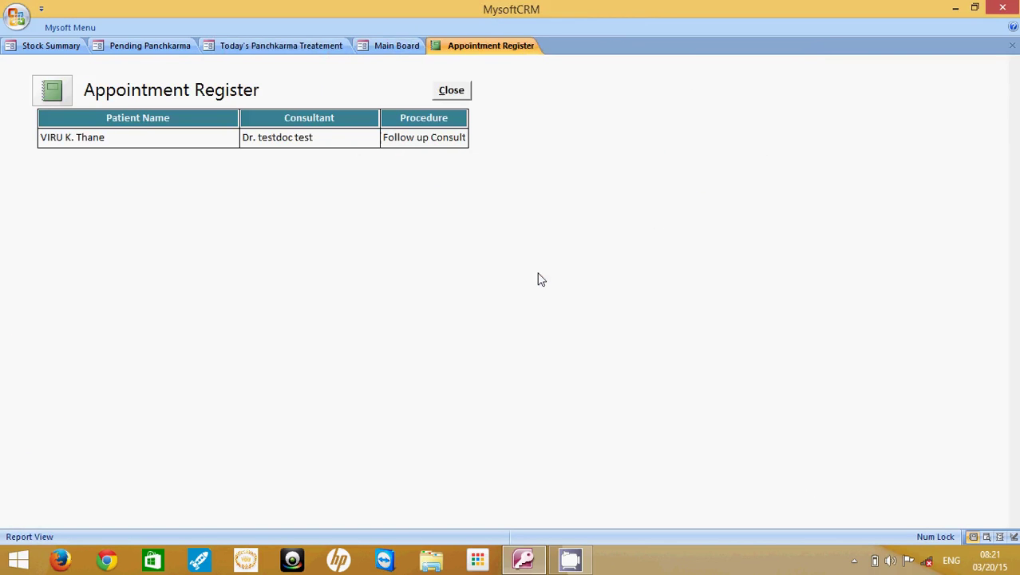
{"action": "left_click", "coordinate": [461, 90]}
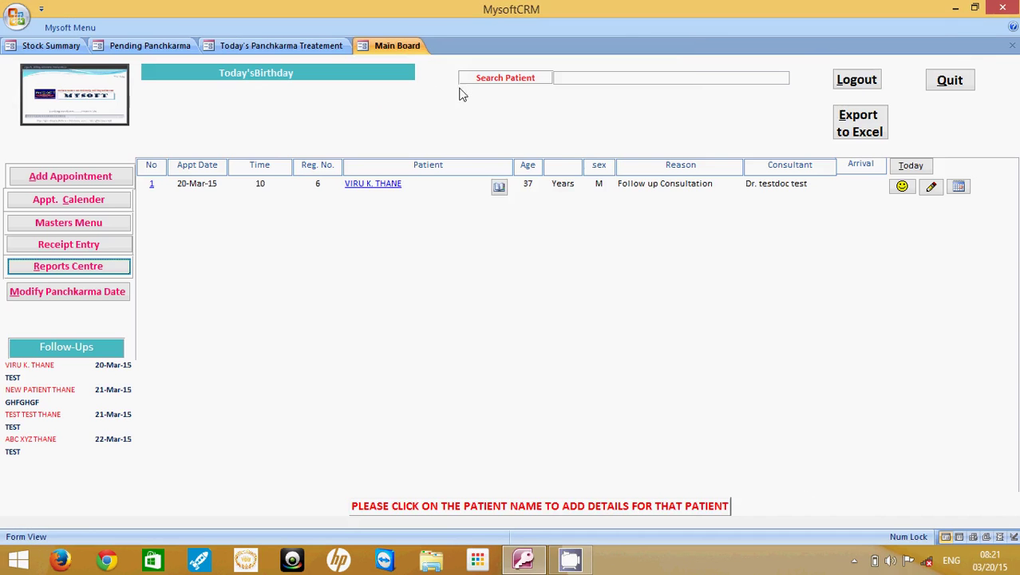
View the technical Patient Case History report for the first patient in the list, and close the report
{"action": "left_click", "coordinate": [117, 269]}
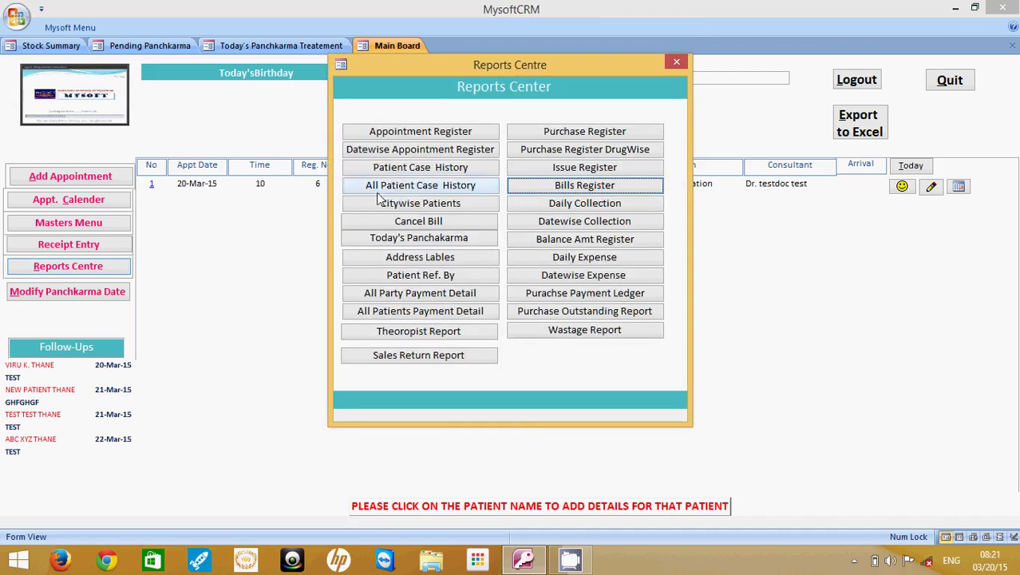
{"action": "left_click", "coordinate": [413, 169]}
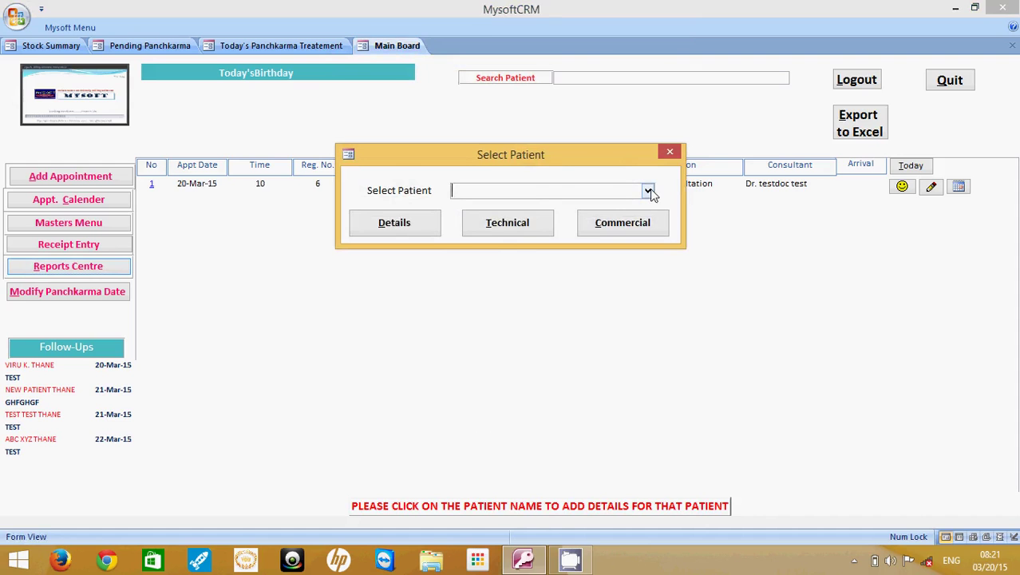
{"action": "left_click", "coordinate": [649, 192]}
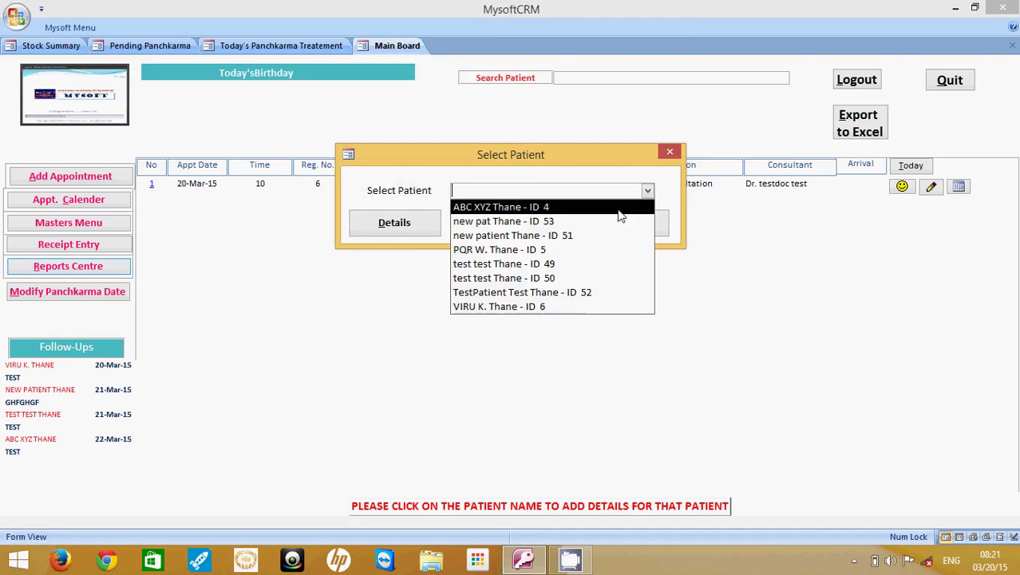
{"action": "left_click", "coordinate": [620, 210]}
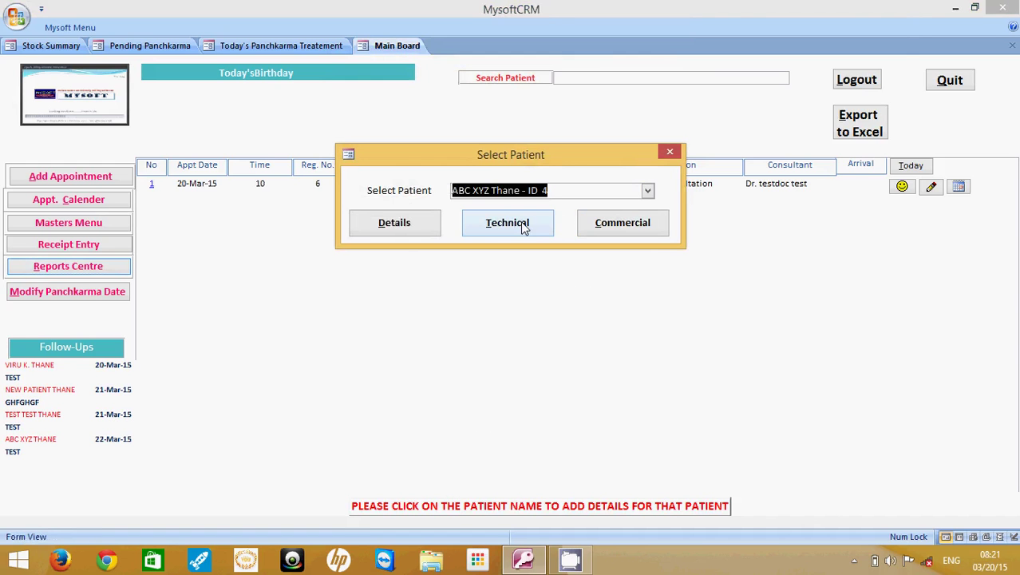
{"action": "left_click", "coordinate": [523, 227]}
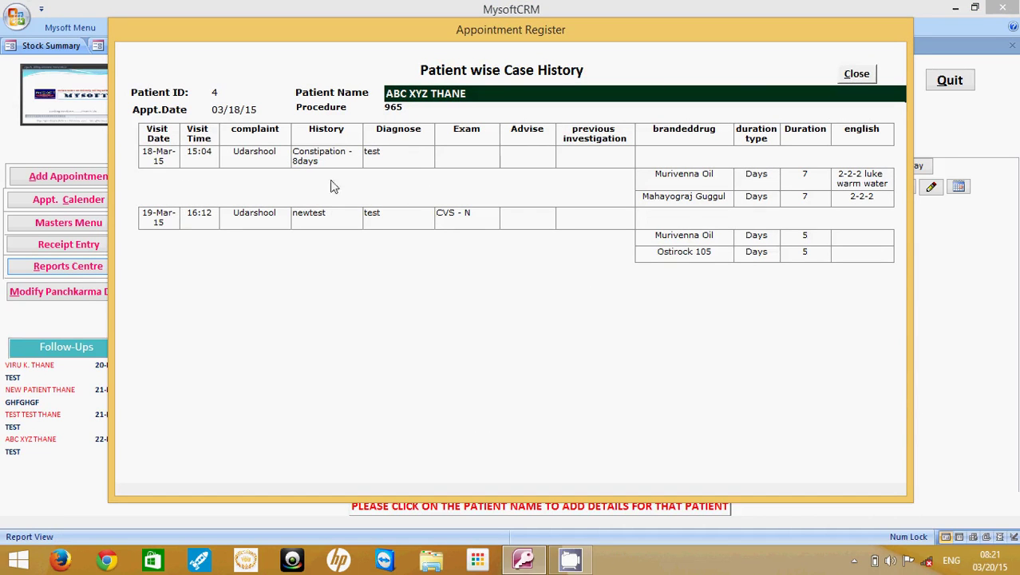
{"action": "left_click", "coordinate": [857, 75]}
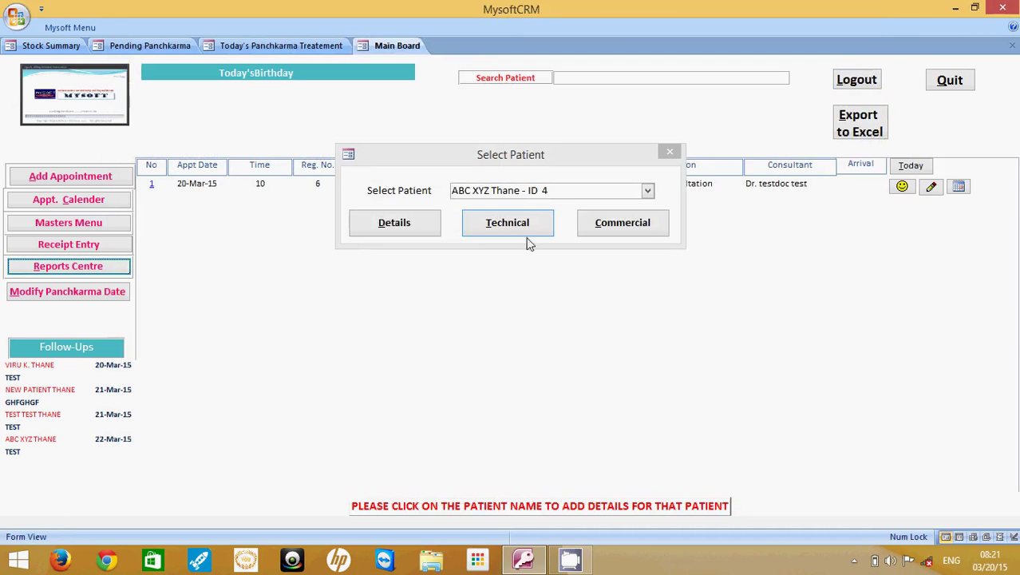
View the same patient's commercial payment ledger, highlight its balance amount, and close the ledger and patient selection
{"action": "left_click", "coordinate": [645, 231]}
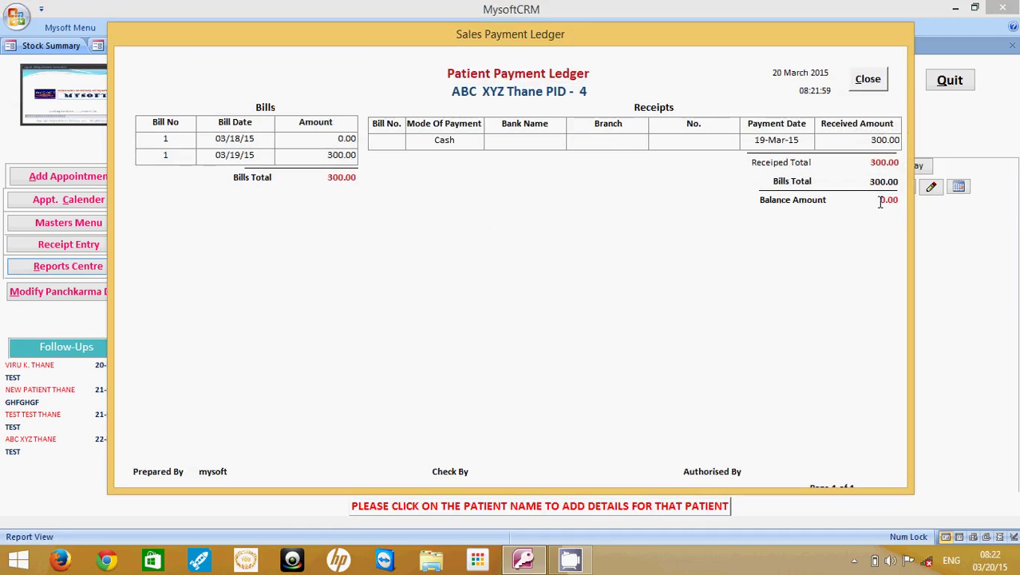
{"action": "left_click_drag", "start_coordinate": [881, 201], "coordinate": [895, 201]}
{"action": "left_click", "coordinate": [870, 80]}
{"action": "left_click", "coordinate": [677, 151]}
View the All Patient Case History report from the Reports Centre and close it
{"action": "left_click", "coordinate": [116, 271]}
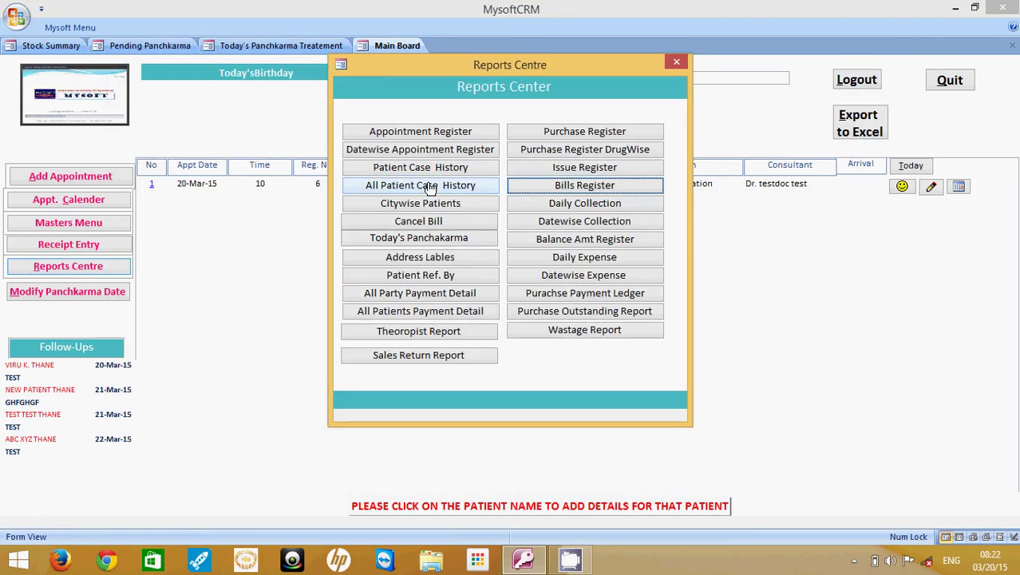
{"action": "left_click", "coordinate": [430, 186]}
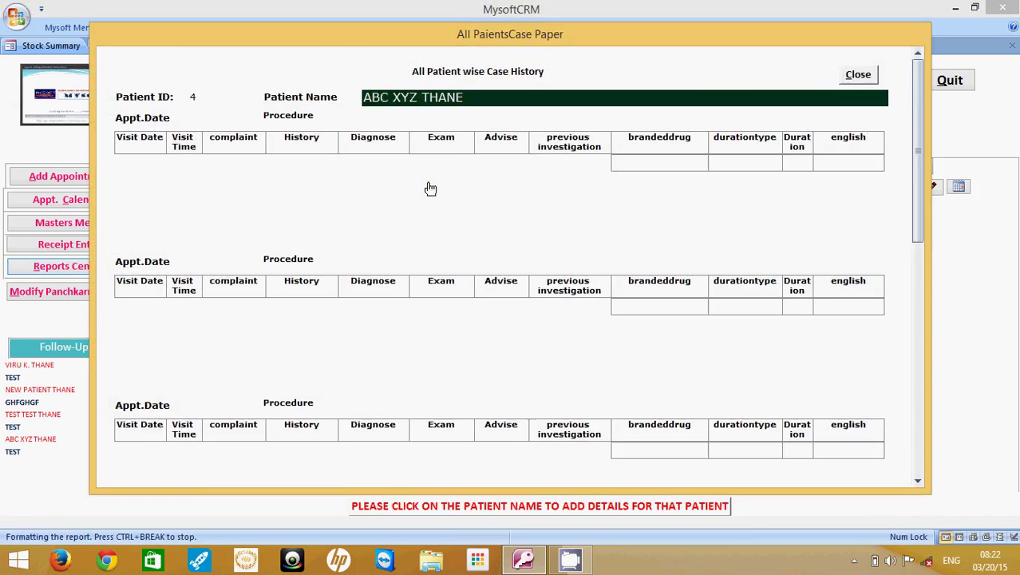
{"action": "left_click", "coordinate": [856, 78]}
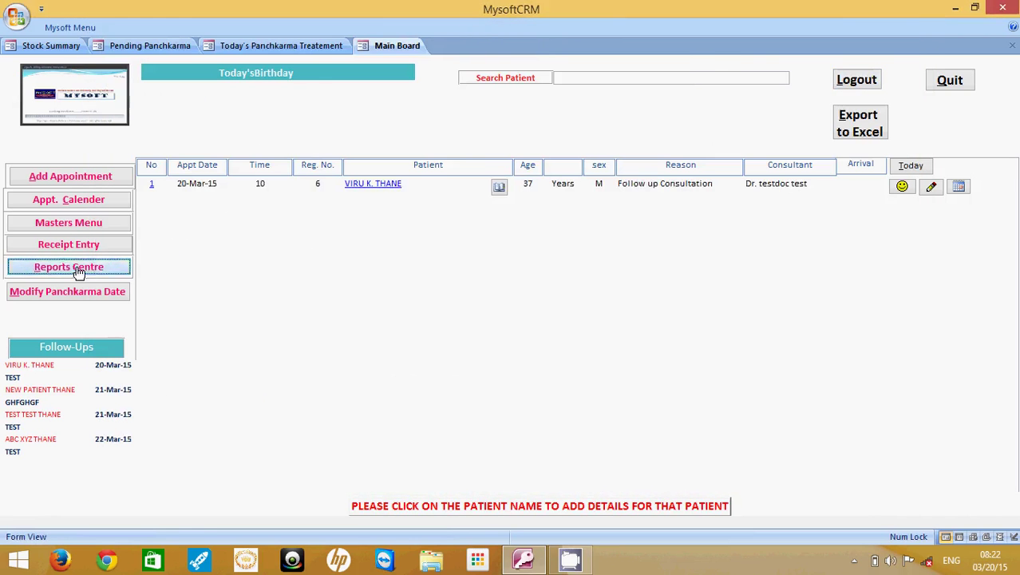
View the Citywise Patients report for the city Thane, and close the report and the city selection
{"action": "left_click", "coordinate": [78, 268]}
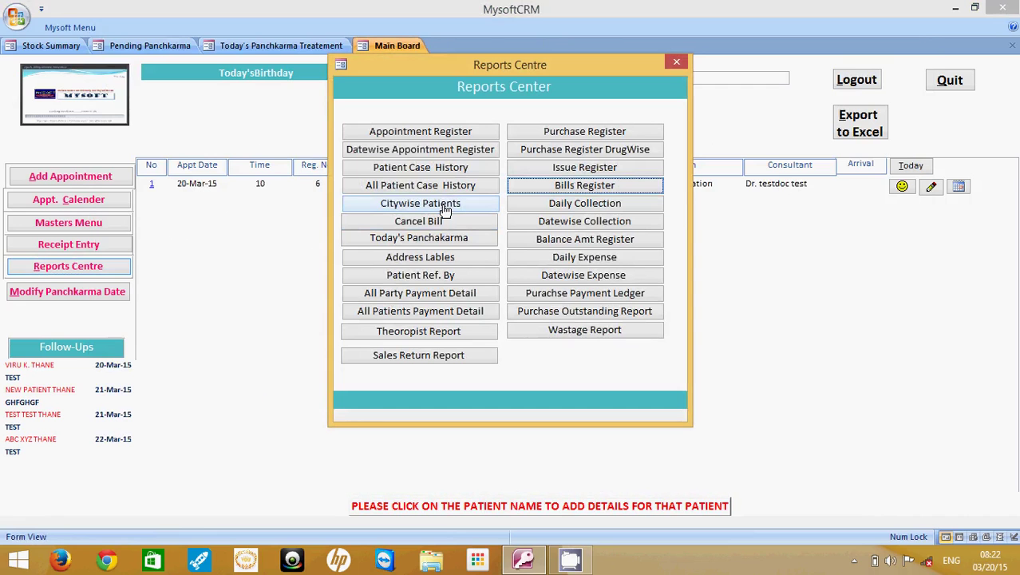
{"action": "left_click", "coordinate": [445, 206]}
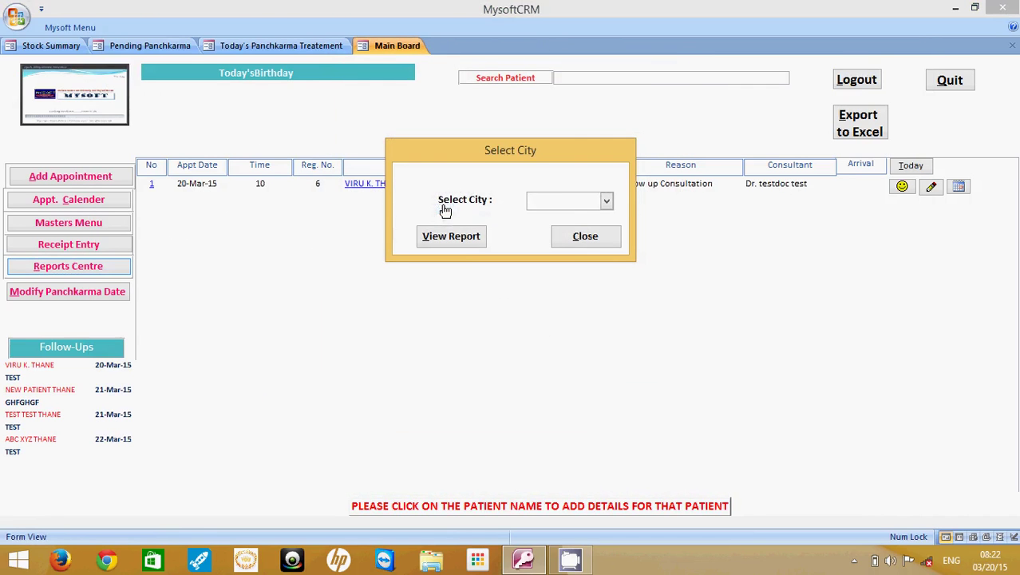
{"action": "left_click", "coordinate": [606, 201]}
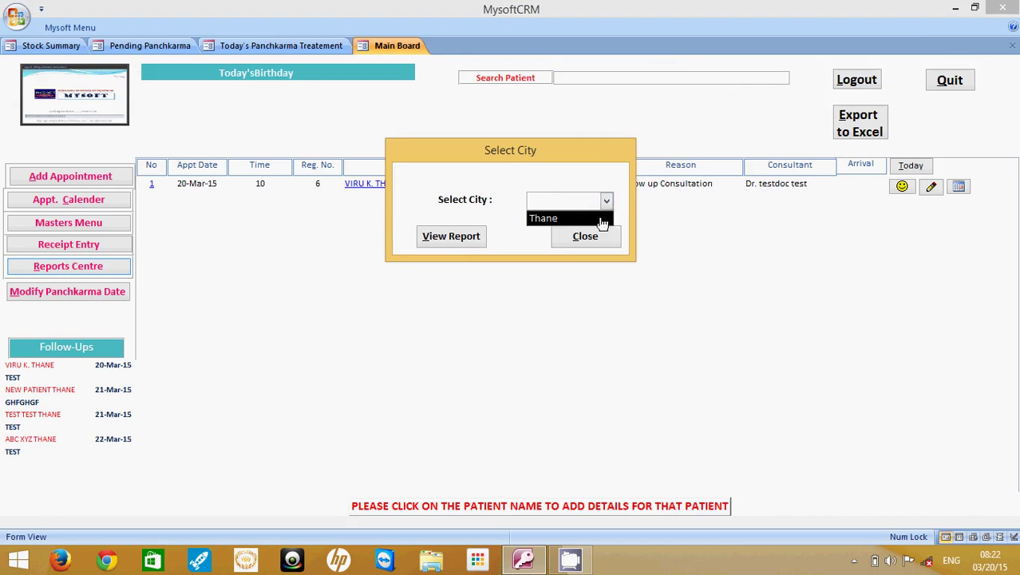
{"action": "left_click", "coordinate": [601, 219]}
{"action": "left_click", "coordinate": [463, 243]}
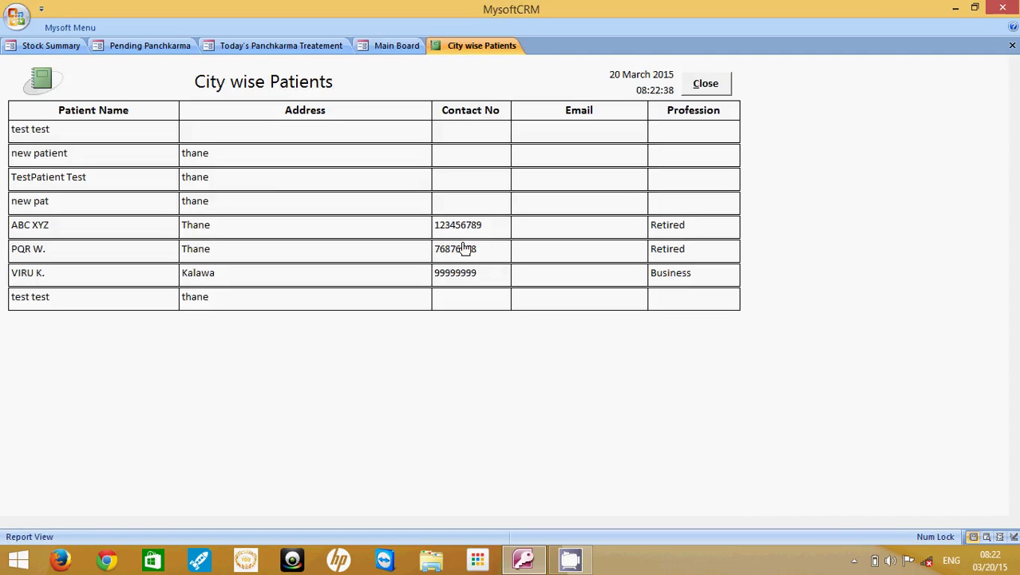
{"action": "left_click", "coordinate": [717, 85]}
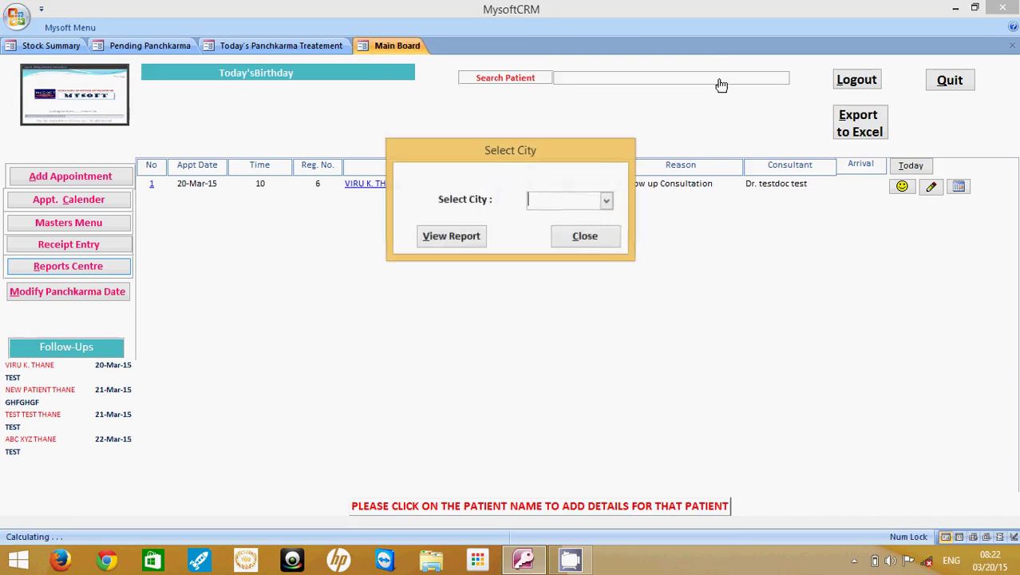
{"action": "left_click", "coordinate": [597, 244]}
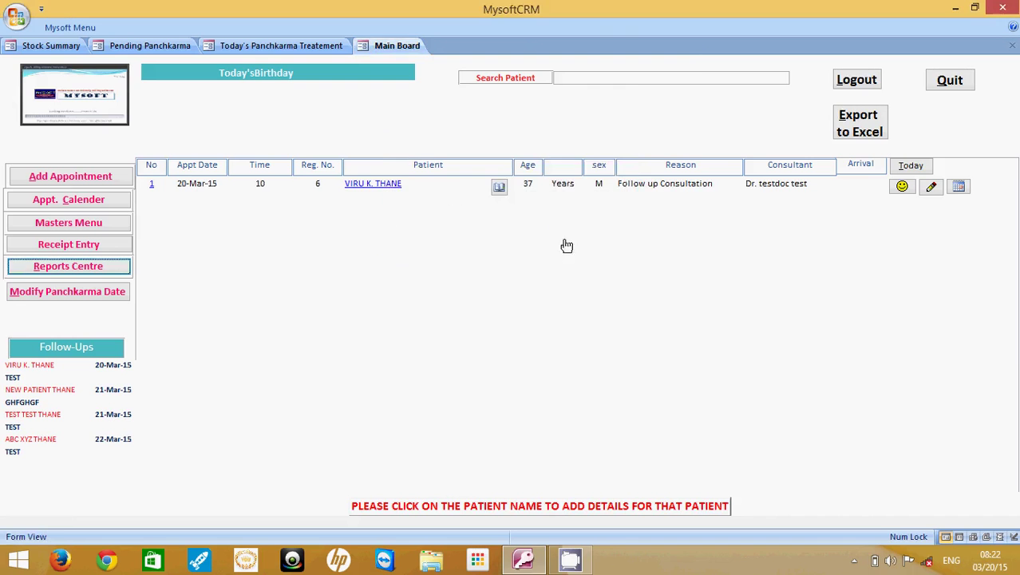
View the Cancel Bill report from the Reports Centre and close it
{"action": "left_click", "coordinate": [84, 272]}
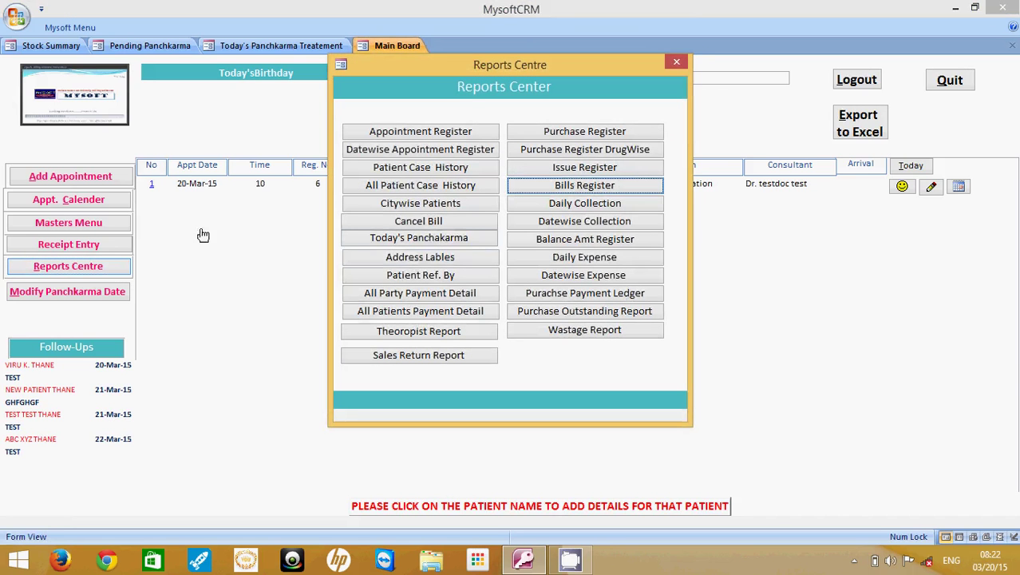
{"action": "left_click", "coordinate": [449, 229]}
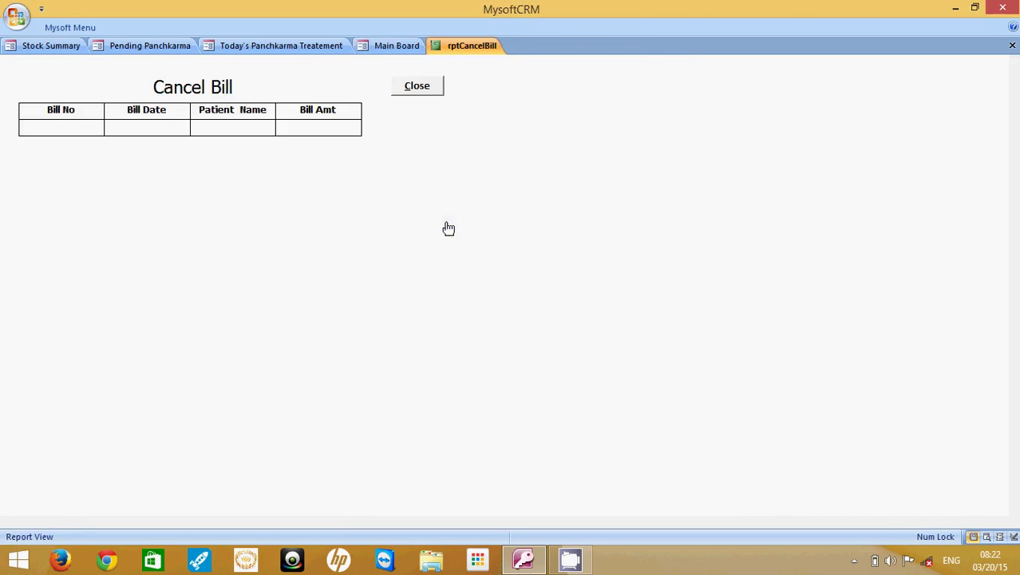
{"action": "left_click", "coordinate": [418, 90]}
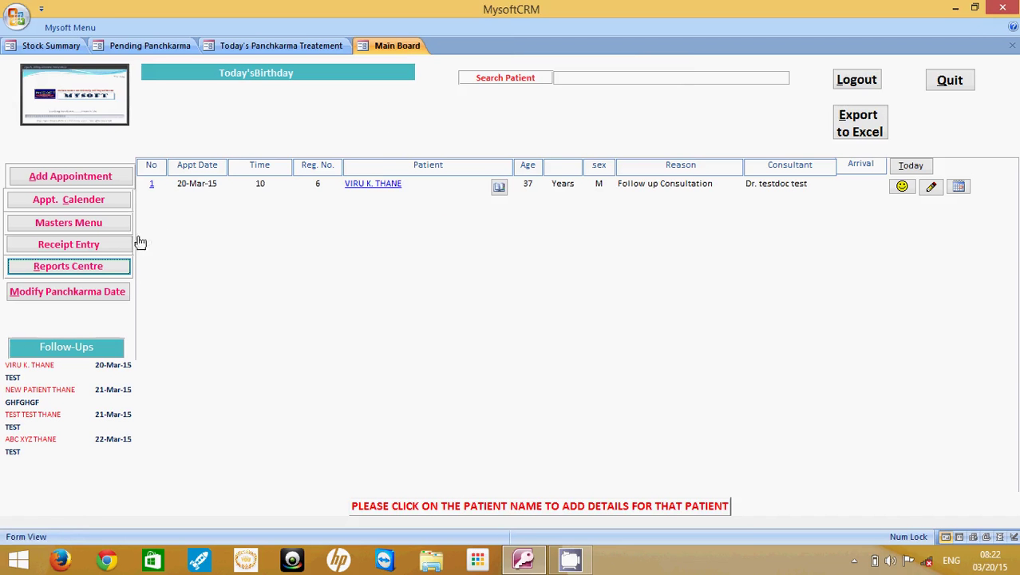
View the patients' address labels report from the Reports Centre and close it
{"action": "left_click", "coordinate": [111, 269]}
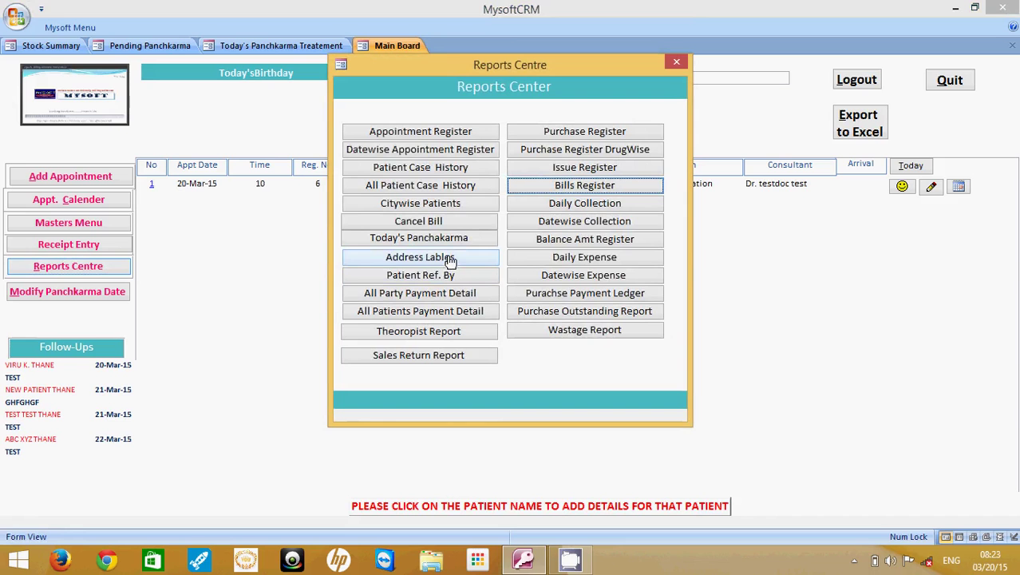
{"action": "left_click", "coordinate": [451, 261]}
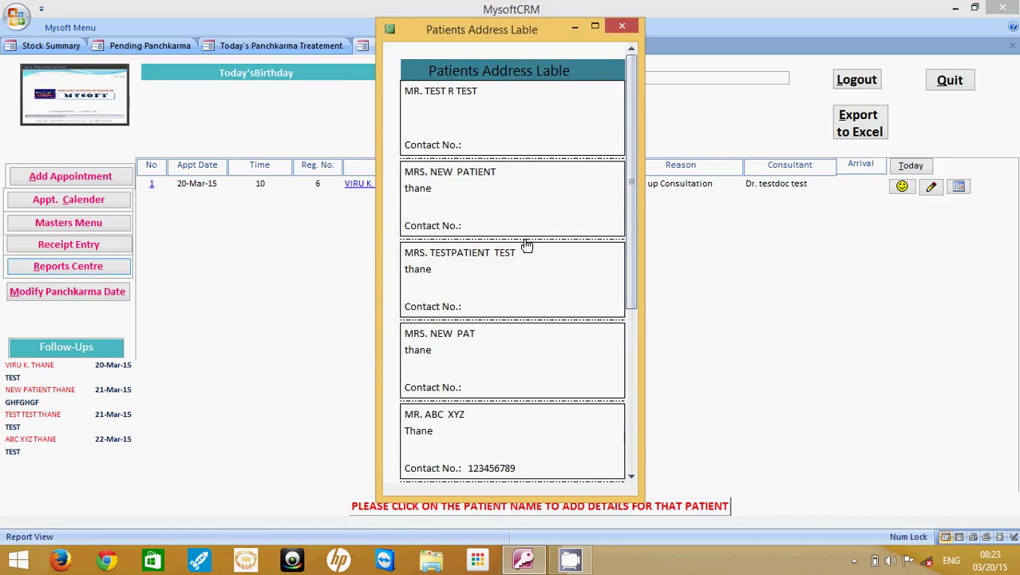
{"action": "left_click", "coordinate": [622, 27]}
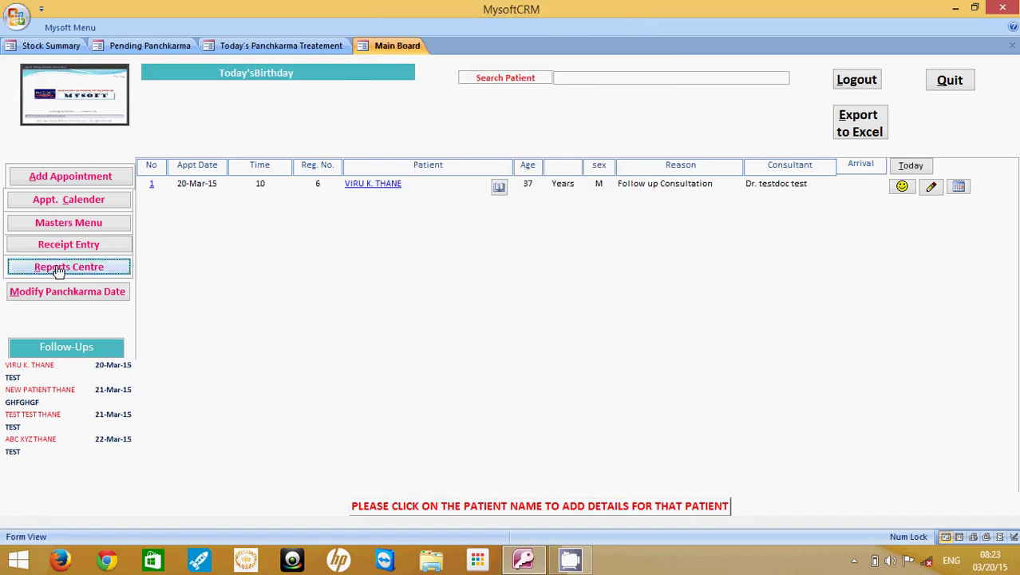
View the Bills Register for series 14-15 and close the report
{"action": "left_click", "coordinate": [59, 270]}
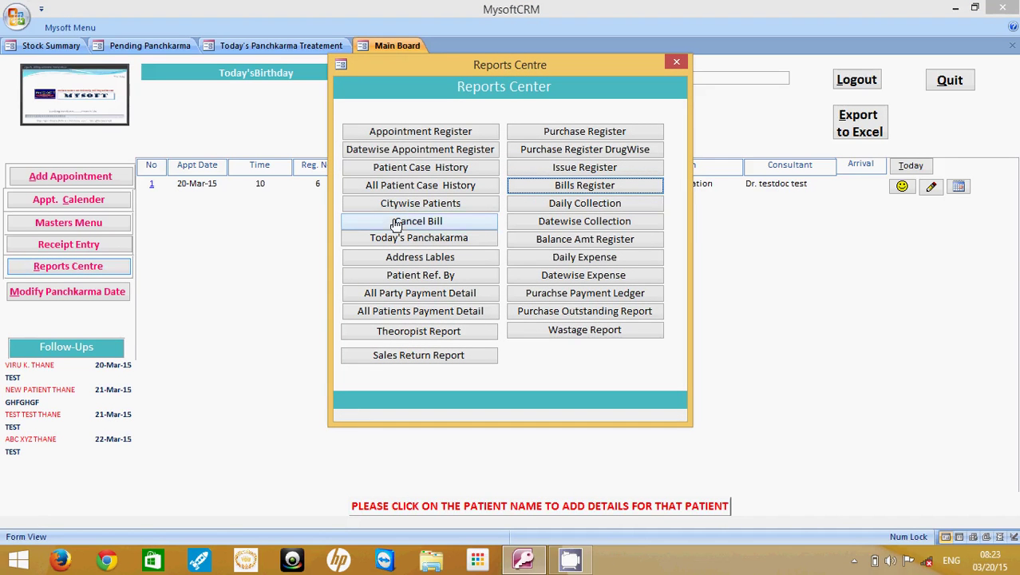
{"action": "left_click", "coordinate": [566, 186]}
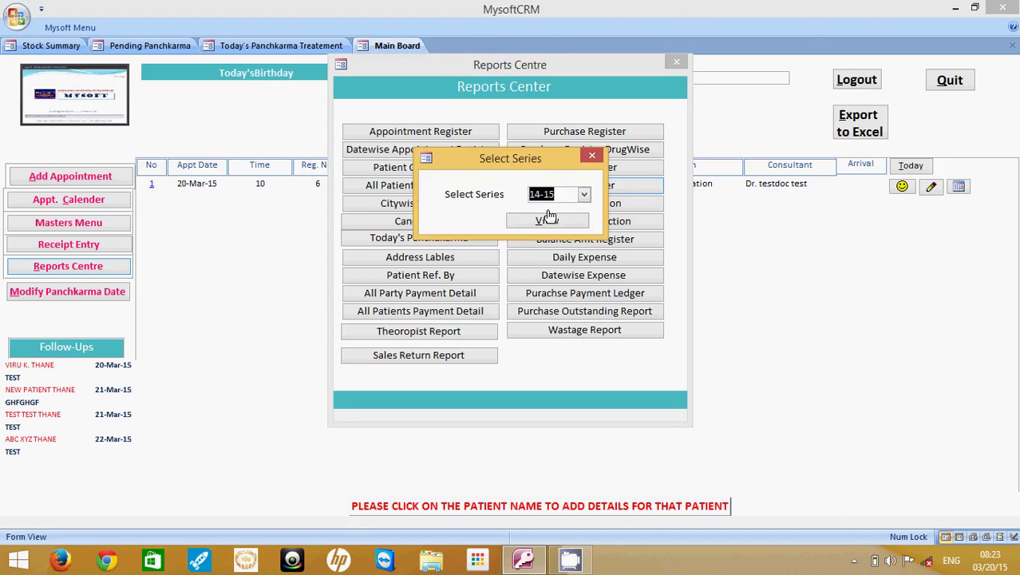
{"action": "left_click", "coordinate": [548, 221]}
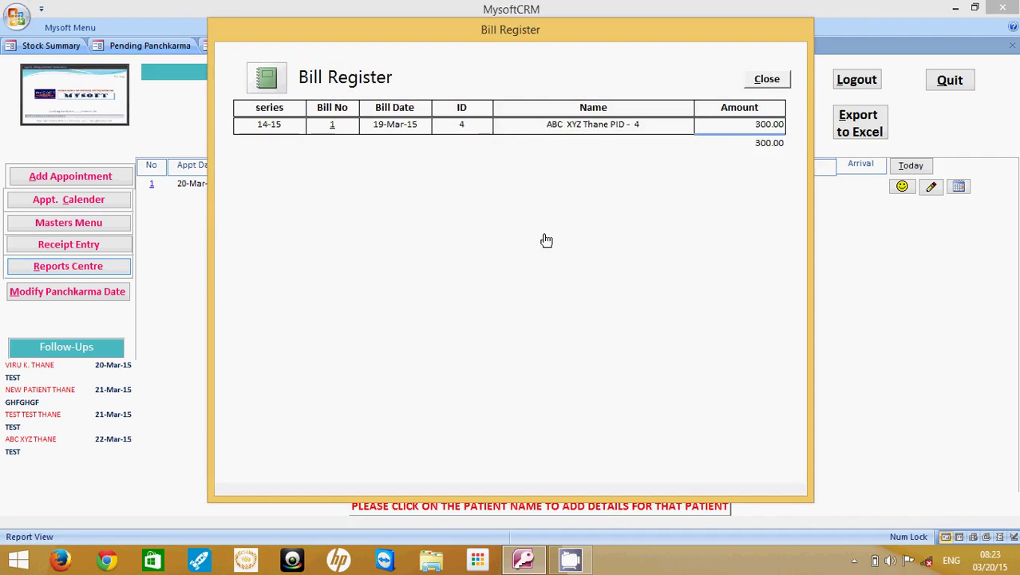
{"action": "left_click", "coordinate": [782, 85]}
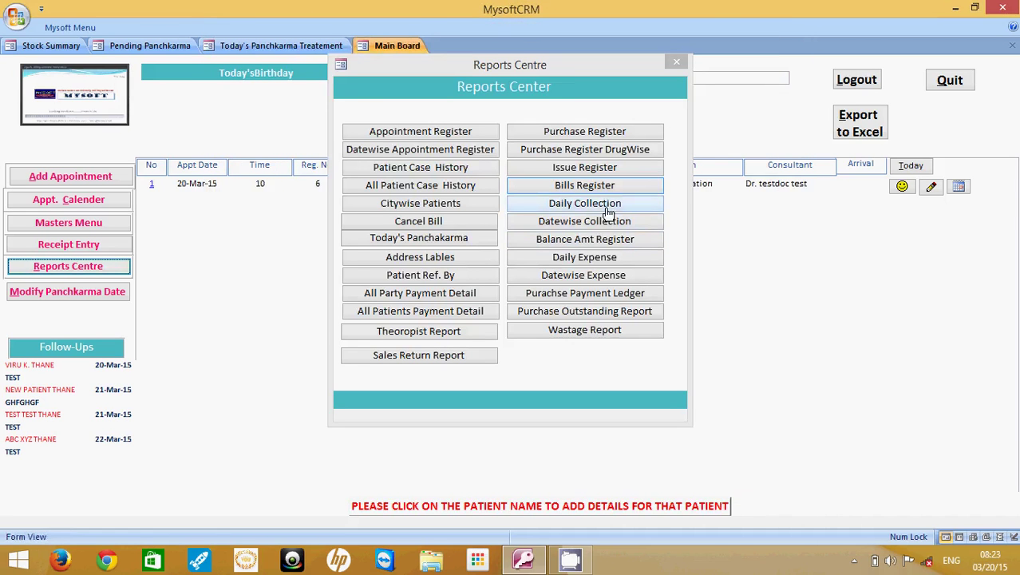
View the Daily Collection report for 19-Mar-15, check the cash amount received, and close the report
{"action": "left_click", "coordinate": [606, 205]}
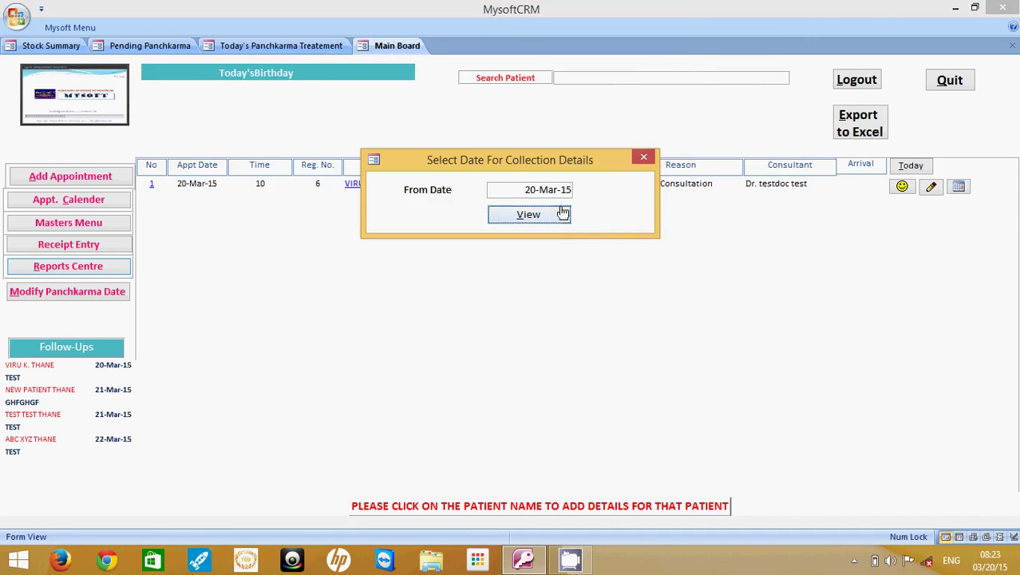
{"action": "left_click", "coordinate": [565, 196]}
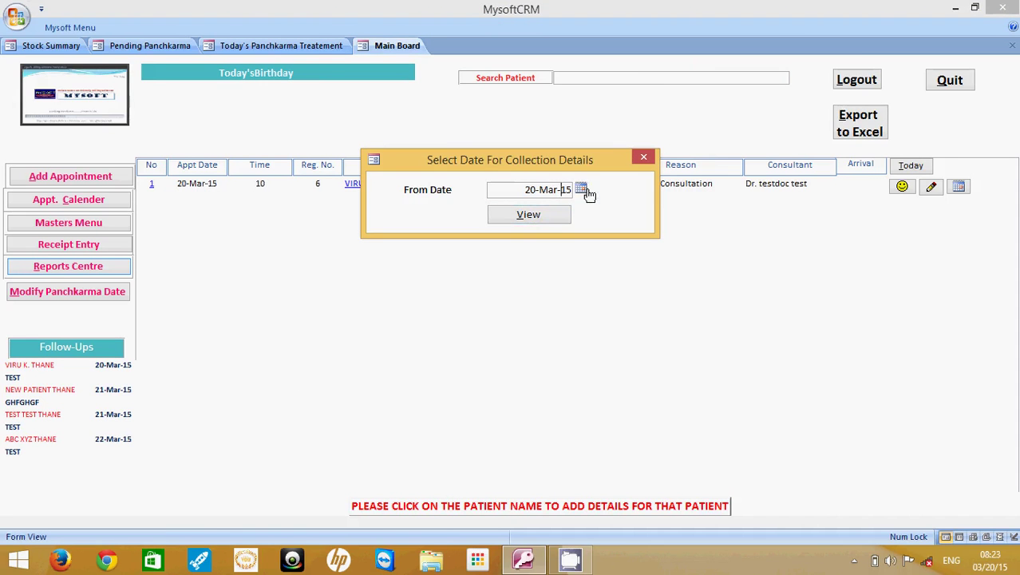
{"action": "left_click", "coordinate": [582, 190]}
{"action": "left_click", "coordinate": [521, 267]}
{"action": "left_click", "coordinate": [533, 221]}
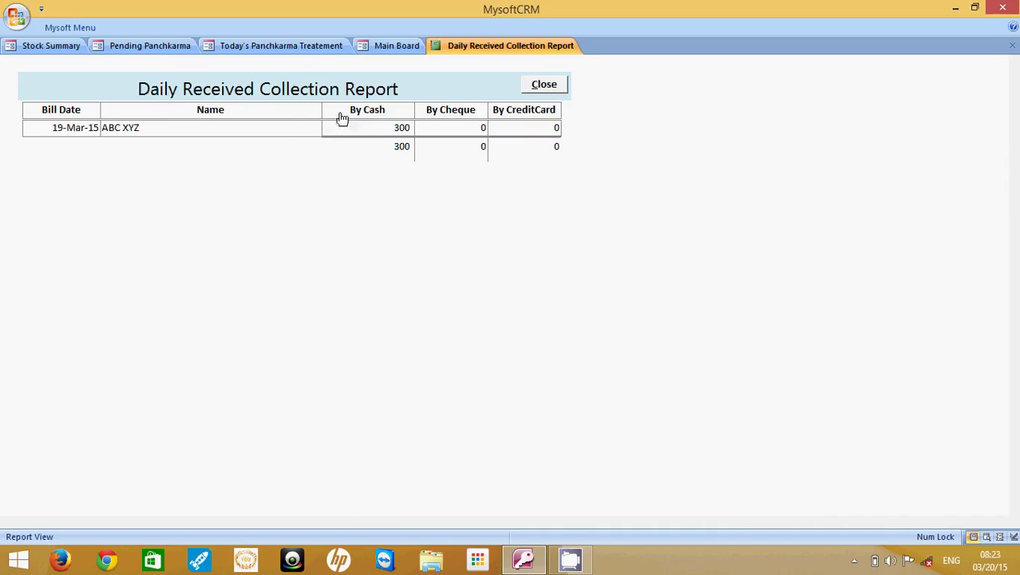
{"action": "double_click", "coordinate": [399, 130]}
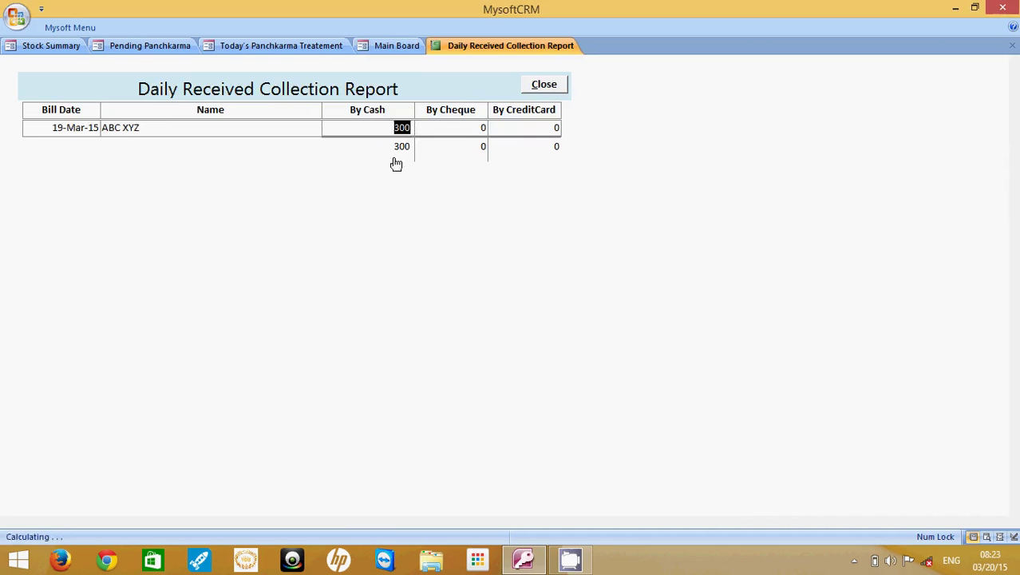
{"action": "left_click", "coordinate": [555, 89]}
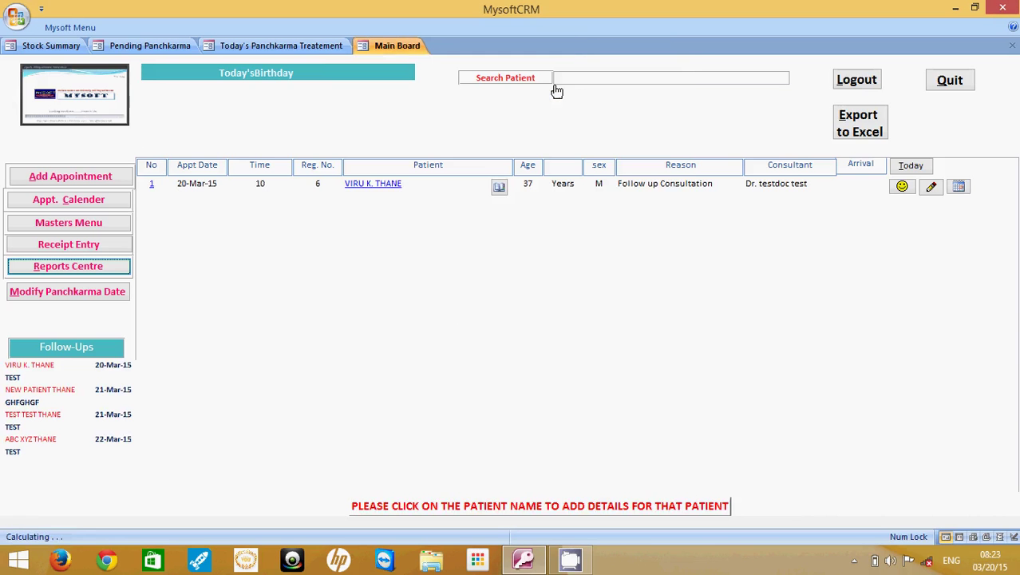
View the Datewise Collection report from 10-Mar-15 to 20-Mar-15
{"action": "left_click", "coordinate": [82, 268]}
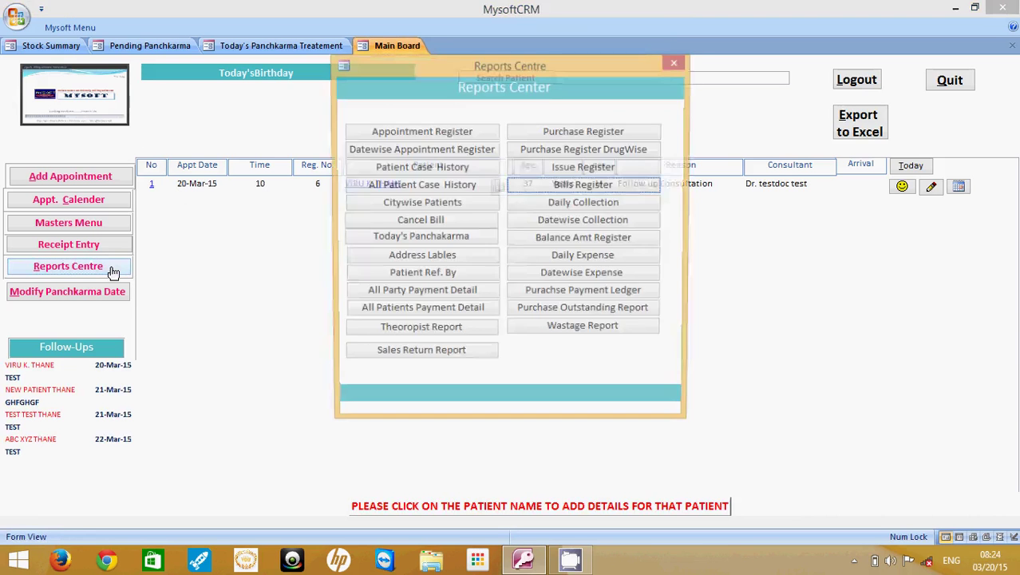
{"action": "left_click", "coordinate": [583, 227]}
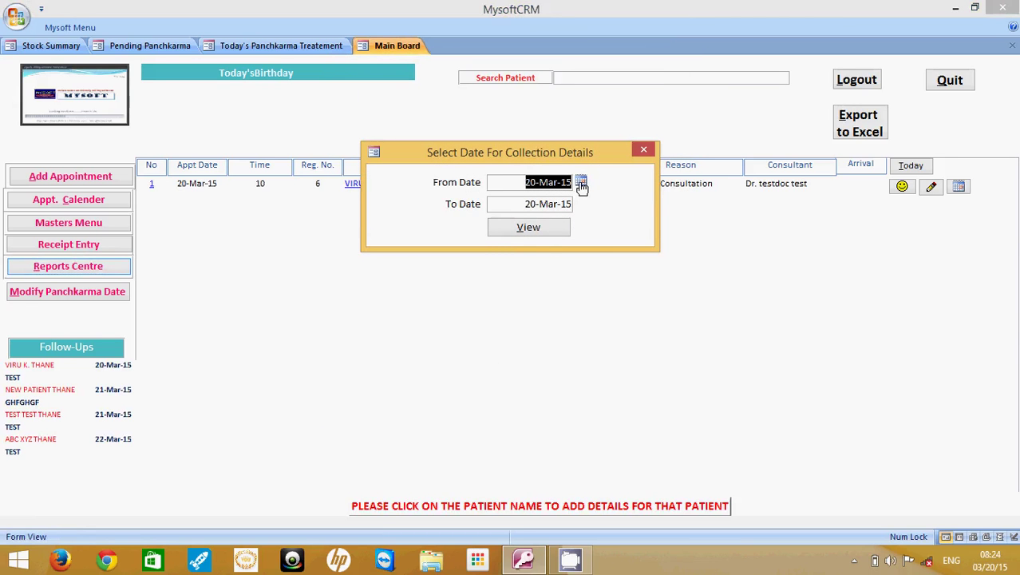
{"action": "left_click", "coordinate": [582, 185]}
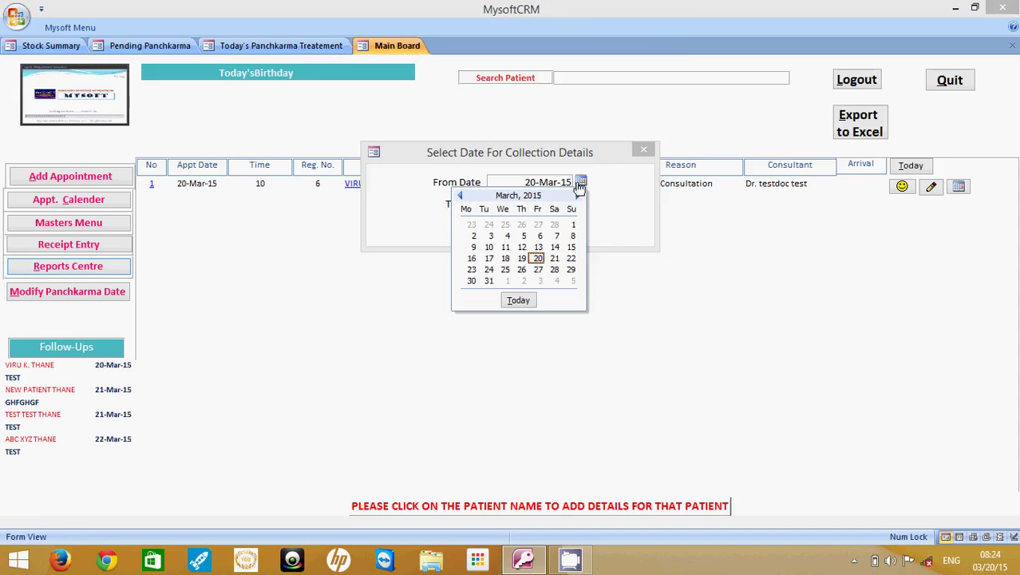
{"action": "left_click", "coordinate": [489, 248]}
{"action": "left_click", "coordinate": [542, 206]}
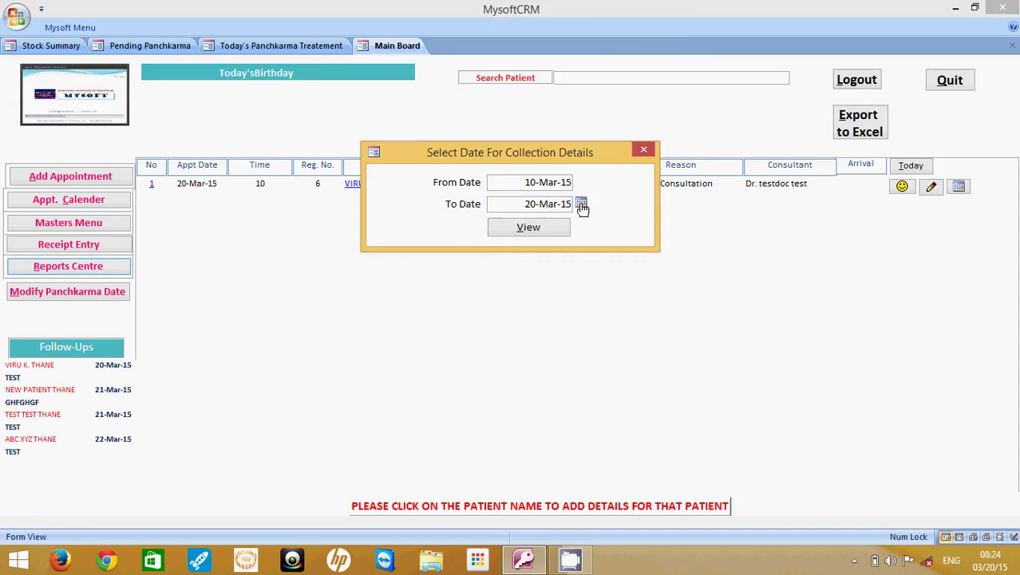
{"action": "left_click", "coordinate": [582, 206]}
{"action": "left_click", "coordinate": [538, 281]}
{"action": "left_click", "coordinate": [533, 229]}
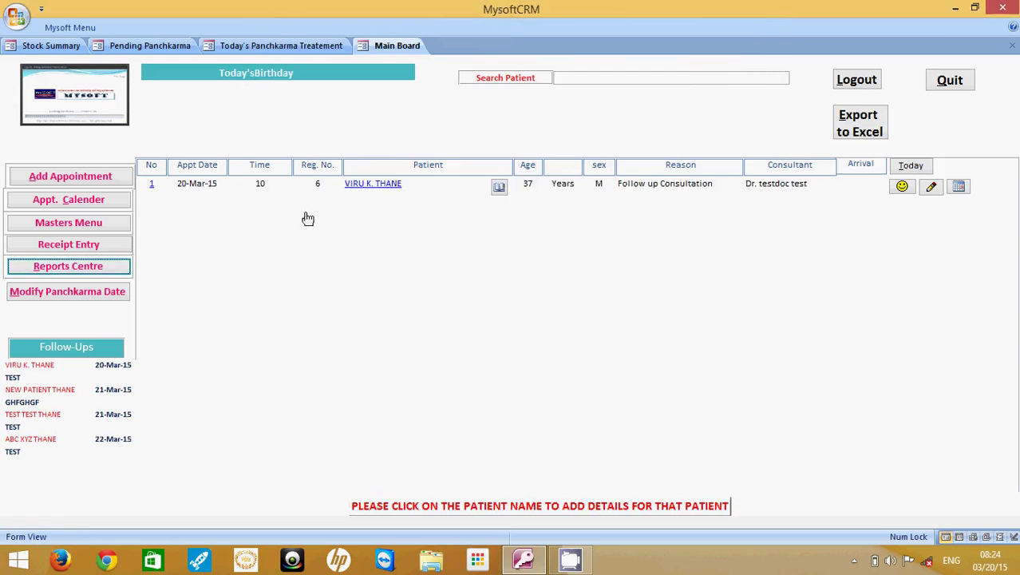
View the Balance Amt Register of patient outstandings from the Reports Centre and close it
{"action": "left_click", "coordinate": [68, 269]}
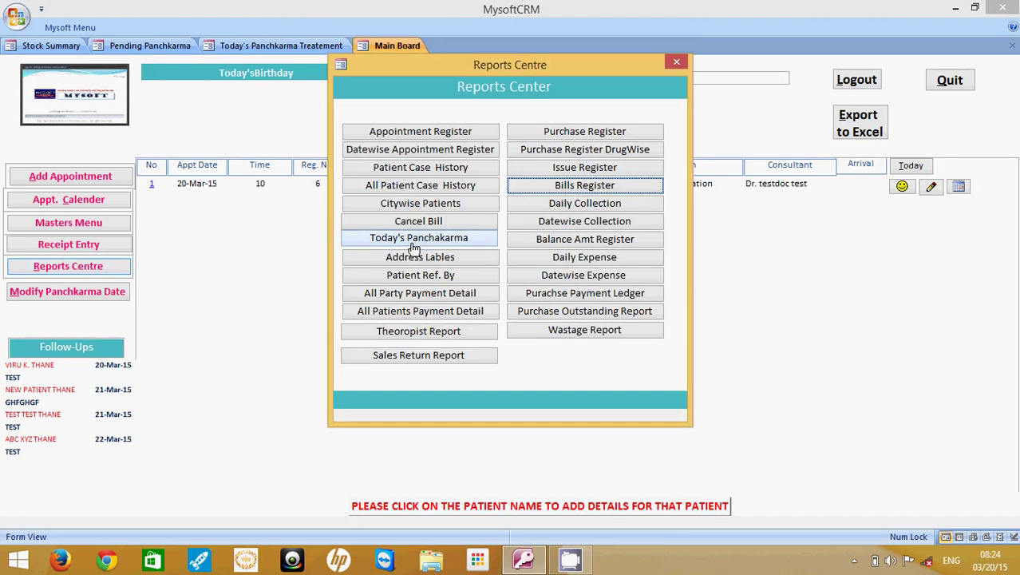
{"action": "left_click", "coordinate": [586, 240]}
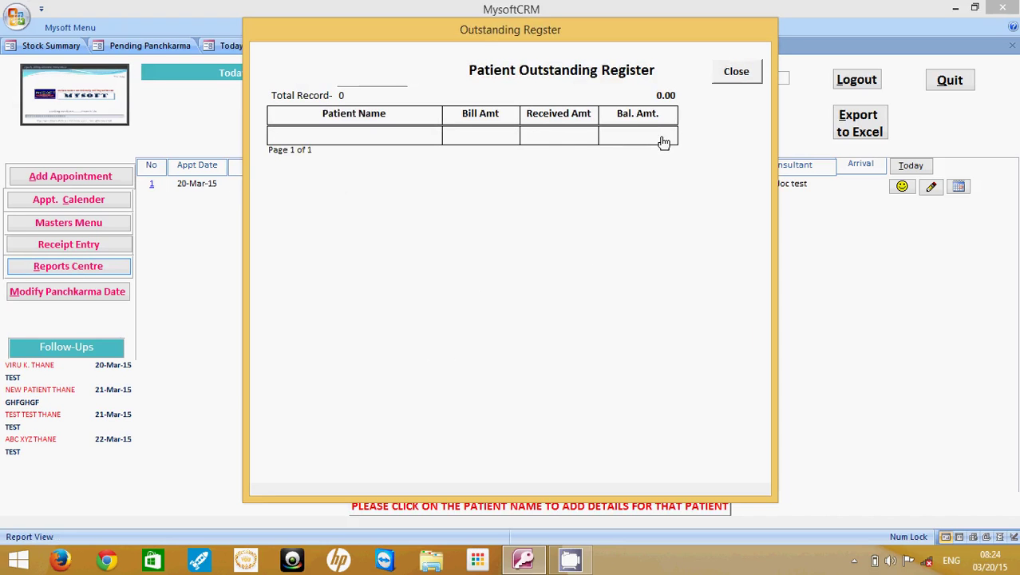
{"action": "left_click", "coordinate": [736, 74]}
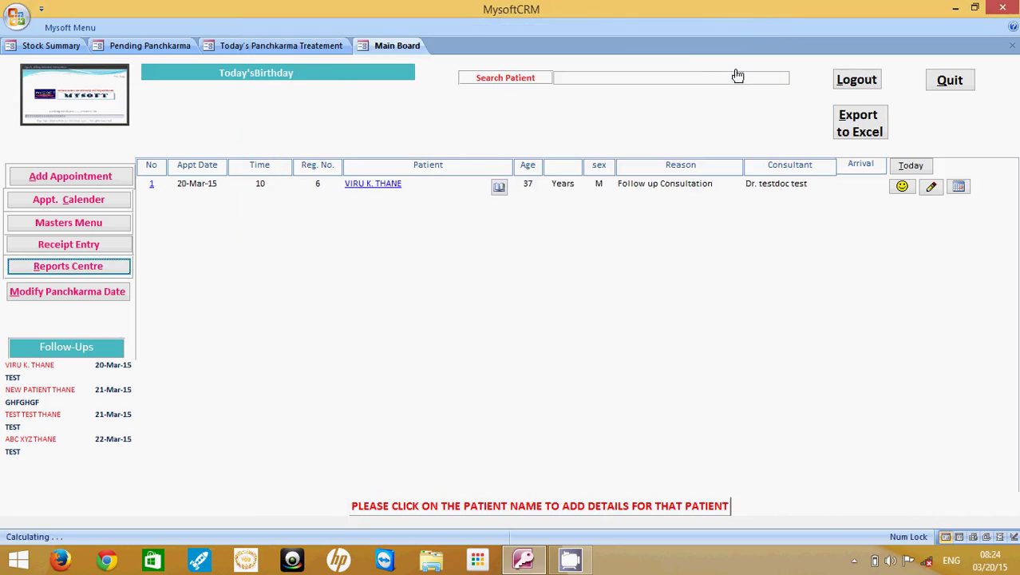
View the Daily Expense report for 19 March 2015 from the Reports Centre and close it
{"action": "left_click", "coordinate": [64, 272]}
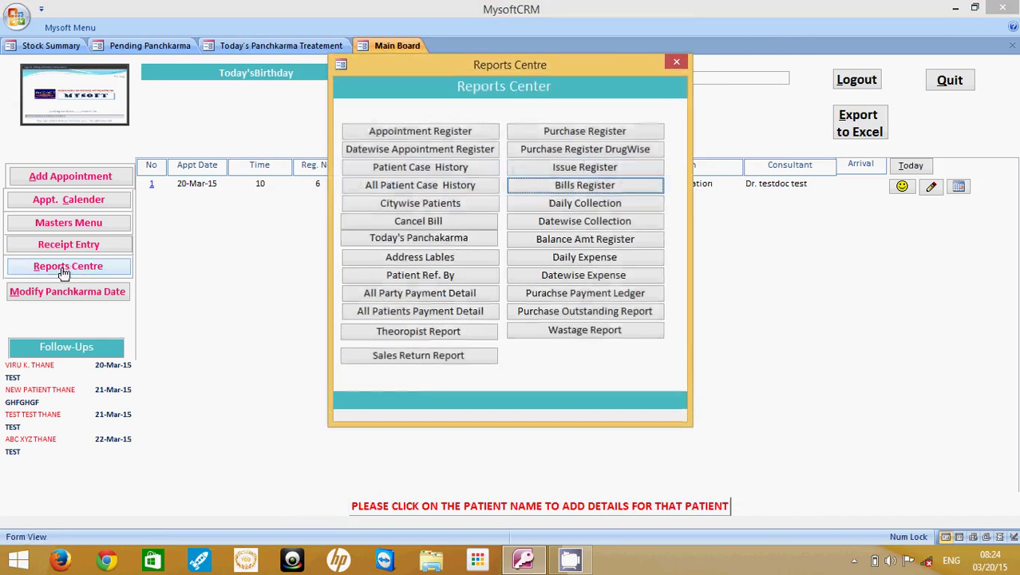
{"action": "left_click", "coordinate": [573, 265]}
{"action": "left_click", "coordinate": [581, 191]}
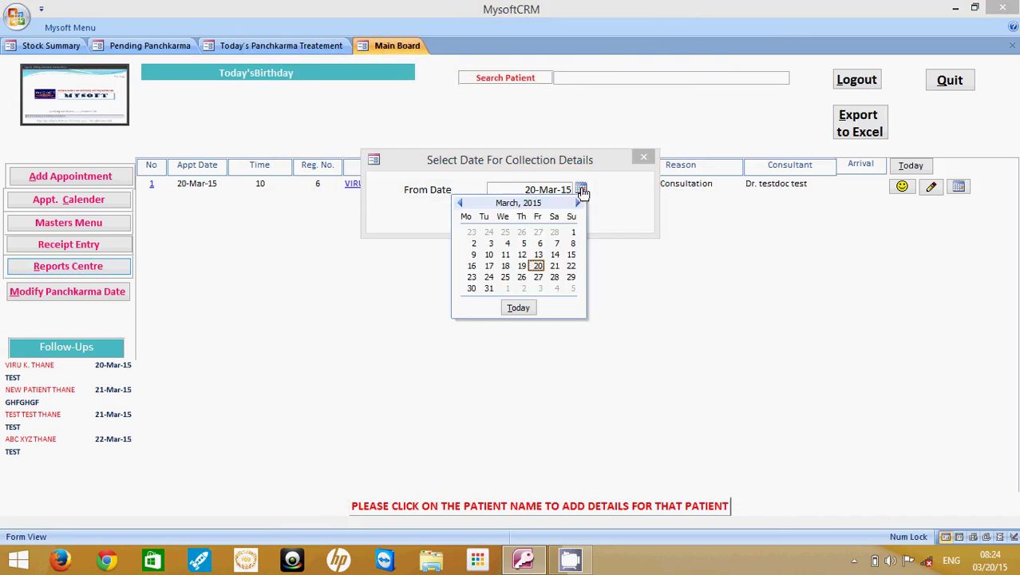
{"action": "left_click", "coordinate": [521, 267]}
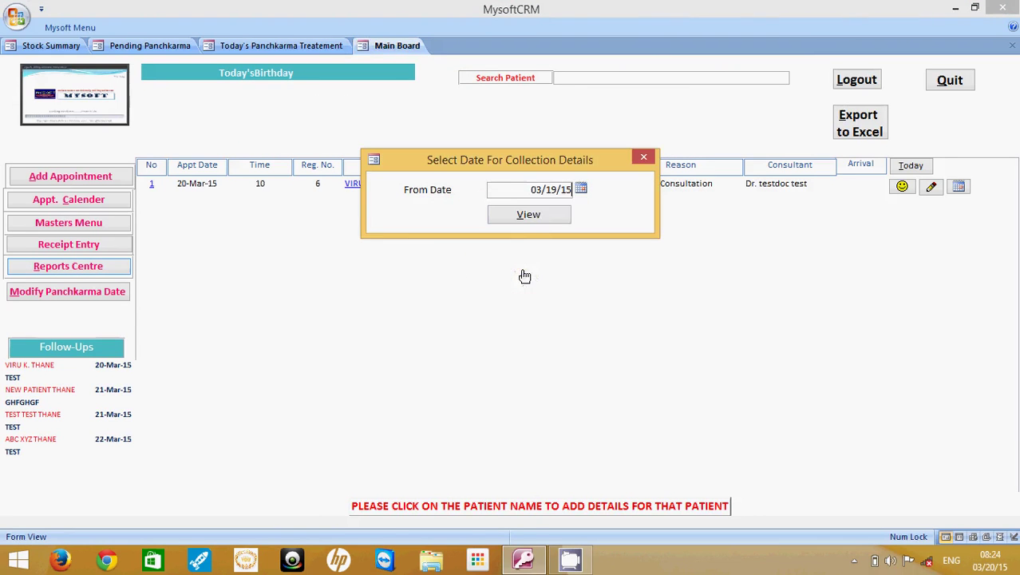
{"action": "left_click", "coordinate": [531, 216]}
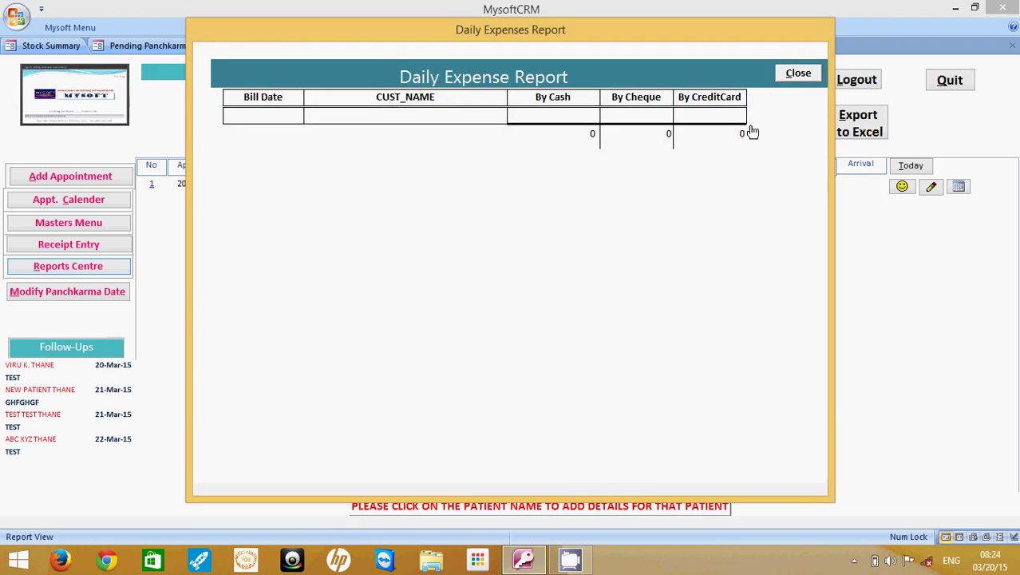
{"action": "left_click", "coordinate": [796, 74]}
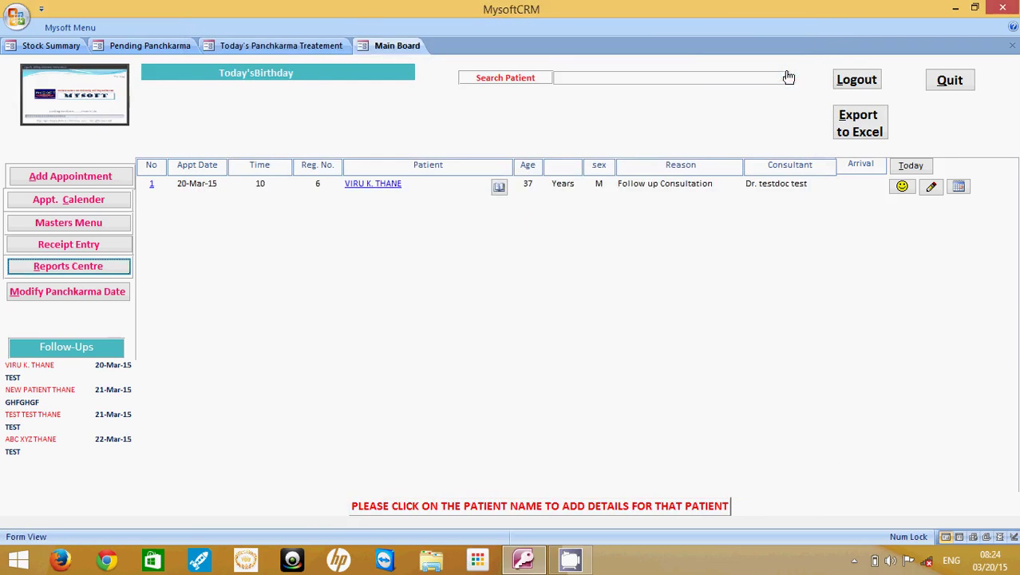
View the Datewise Expense report from 11-Mar-15 to 20-Mar-15 and close it
{"action": "left_click", "coordinate": [110, 275]}
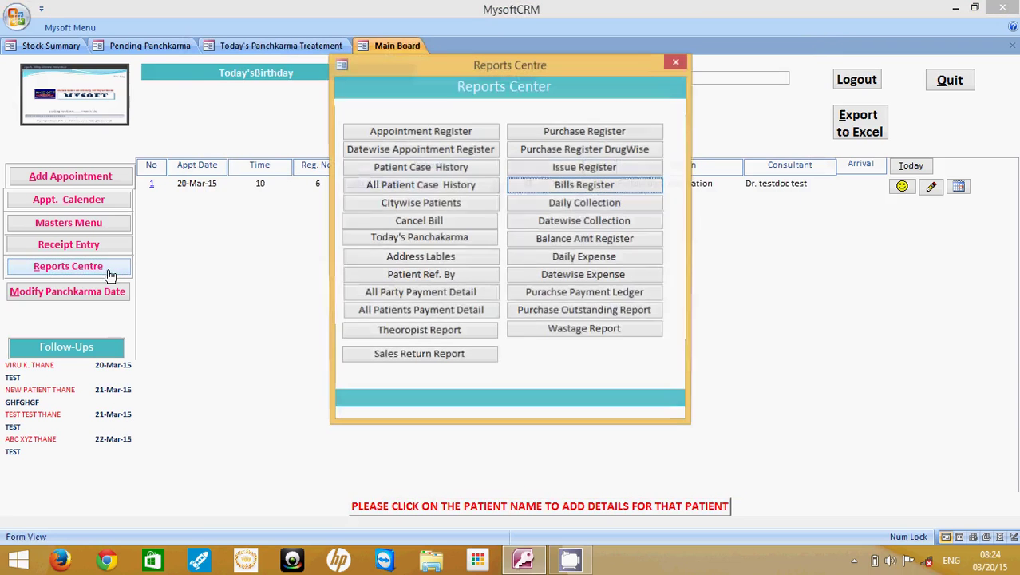
{"action": "left_click", "coordinate": [592, 276]}
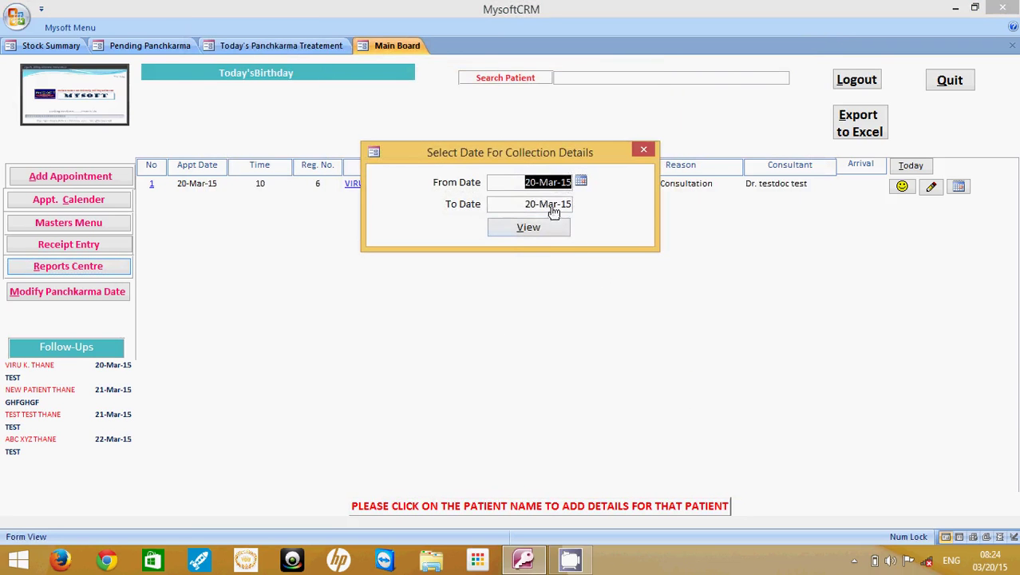
{"action": "left_click", "coordinate": [583, 183]}
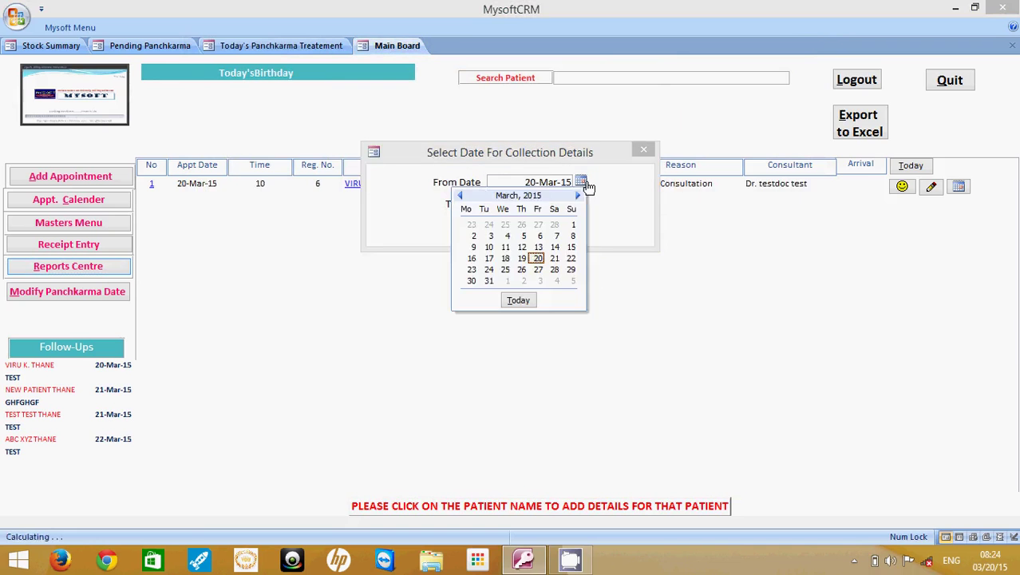
{"action": "left_click", "coordinate": [512, 247]}
{"action": "left_click", "coordinate": [527, 230]}
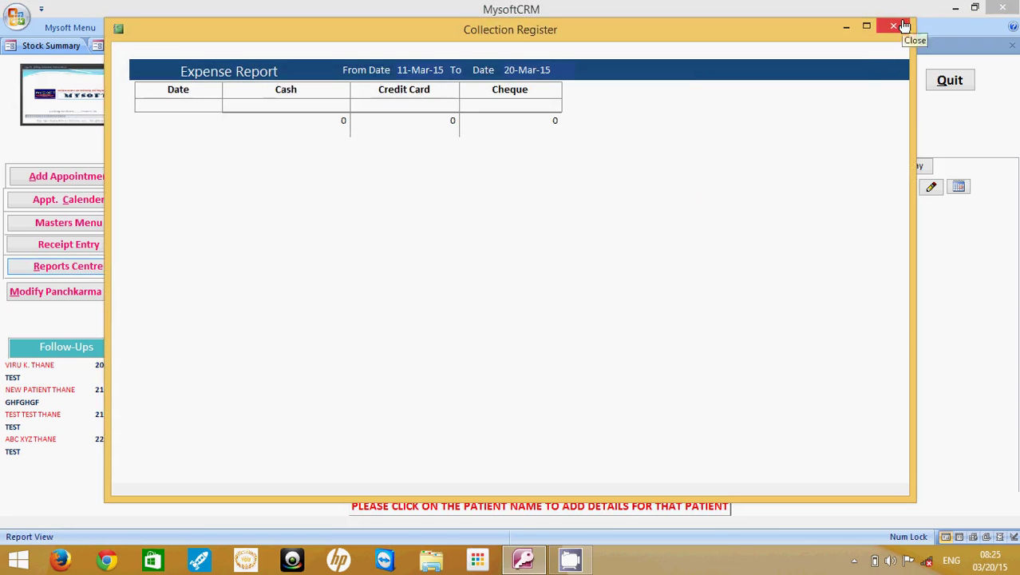
{"action": "left_click", "coordinate": [900, 26]}
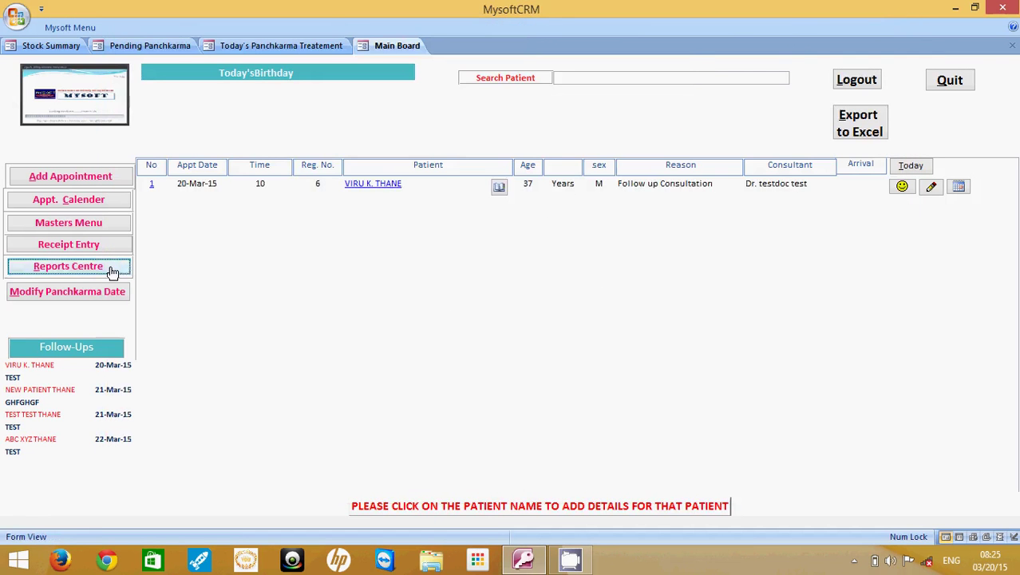
View the Patient Ref. By report listing patients by reference source, and close it
{"action": "left_click", "coordinate": [112, 272]}
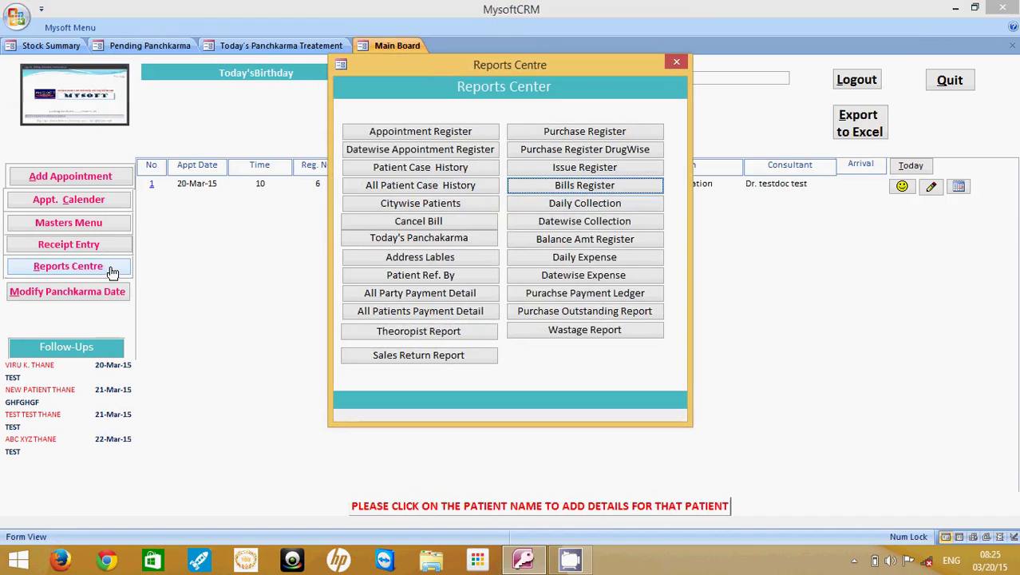
{"action": "left_click", "coordinate": [471, 282]}
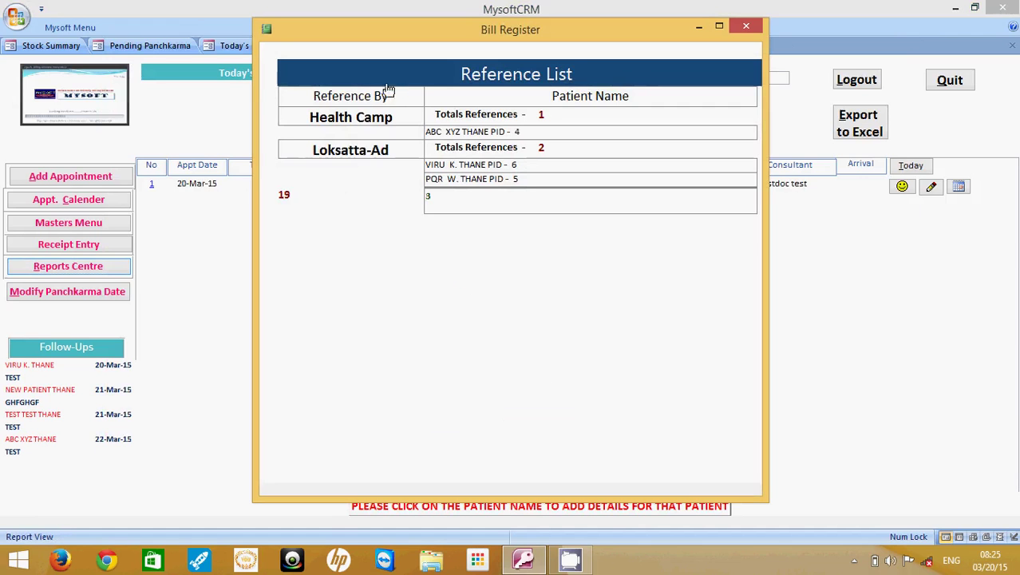
{"action": "left_click", "coordinate": [747, 30]}
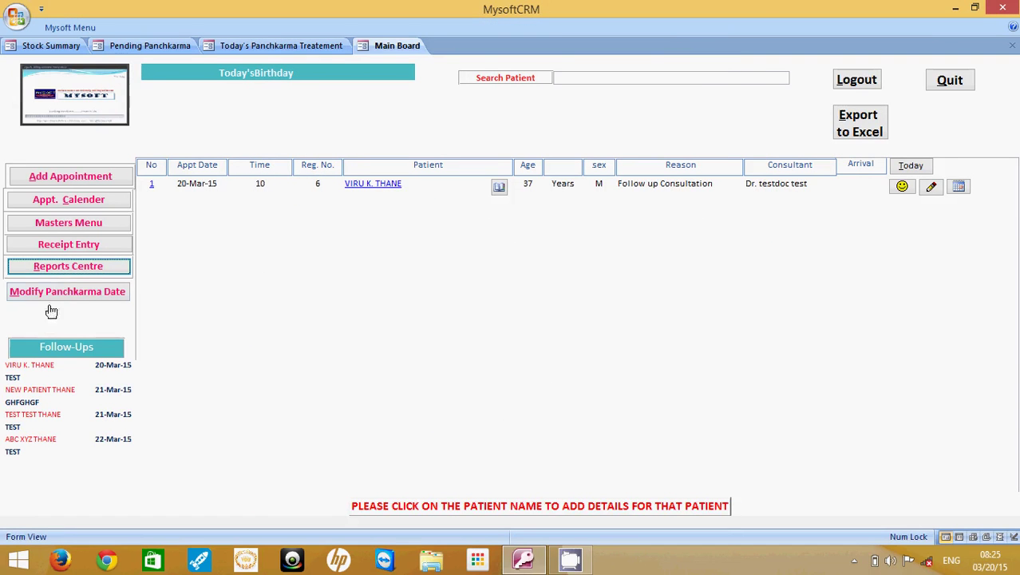
Reopen the Reports Centre to look over the available reports, and close it
{"action": "left_click", "coordinate": [88, 269]}
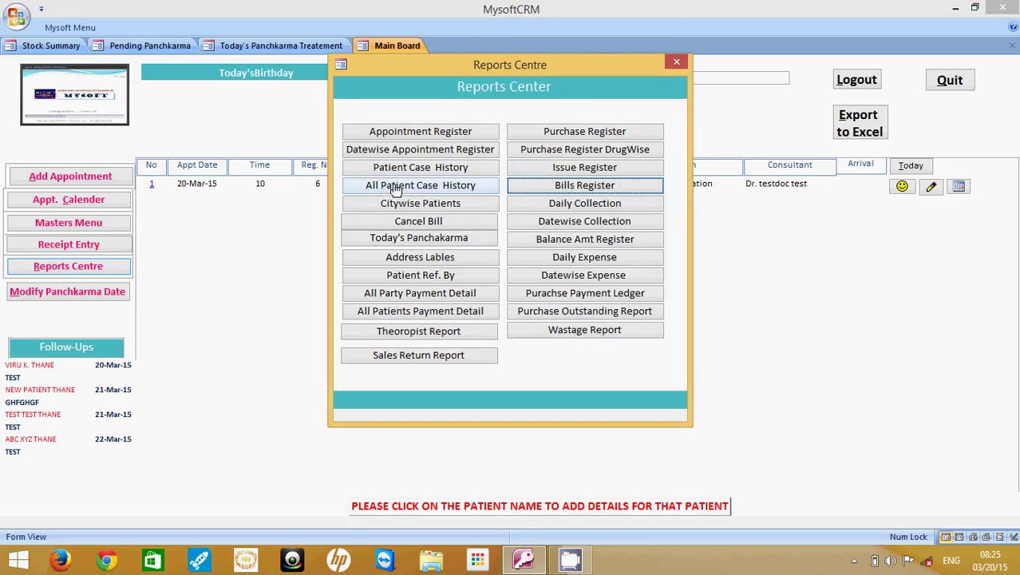
{"action": "left_click", "coordinate": [677, 64]}
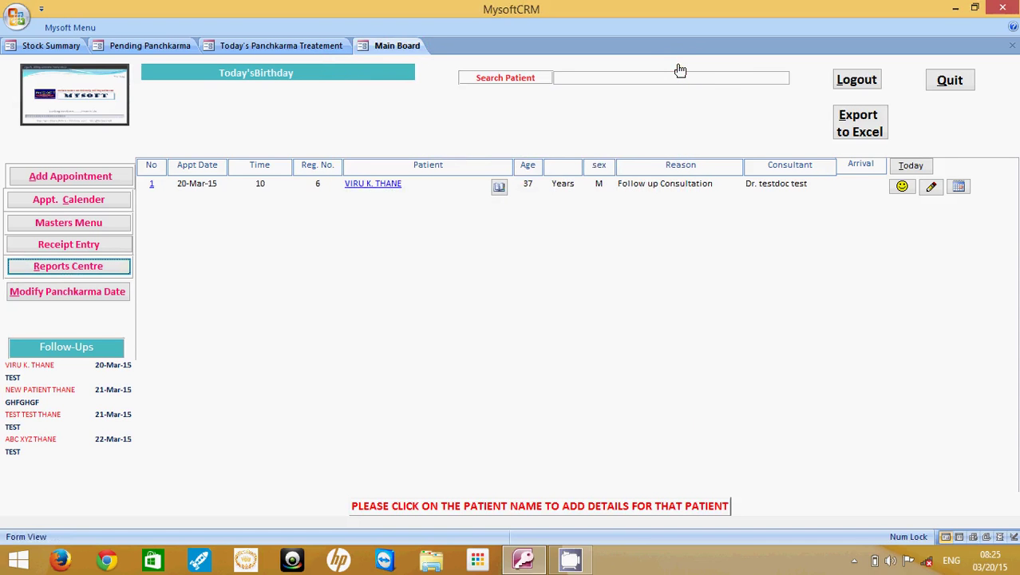